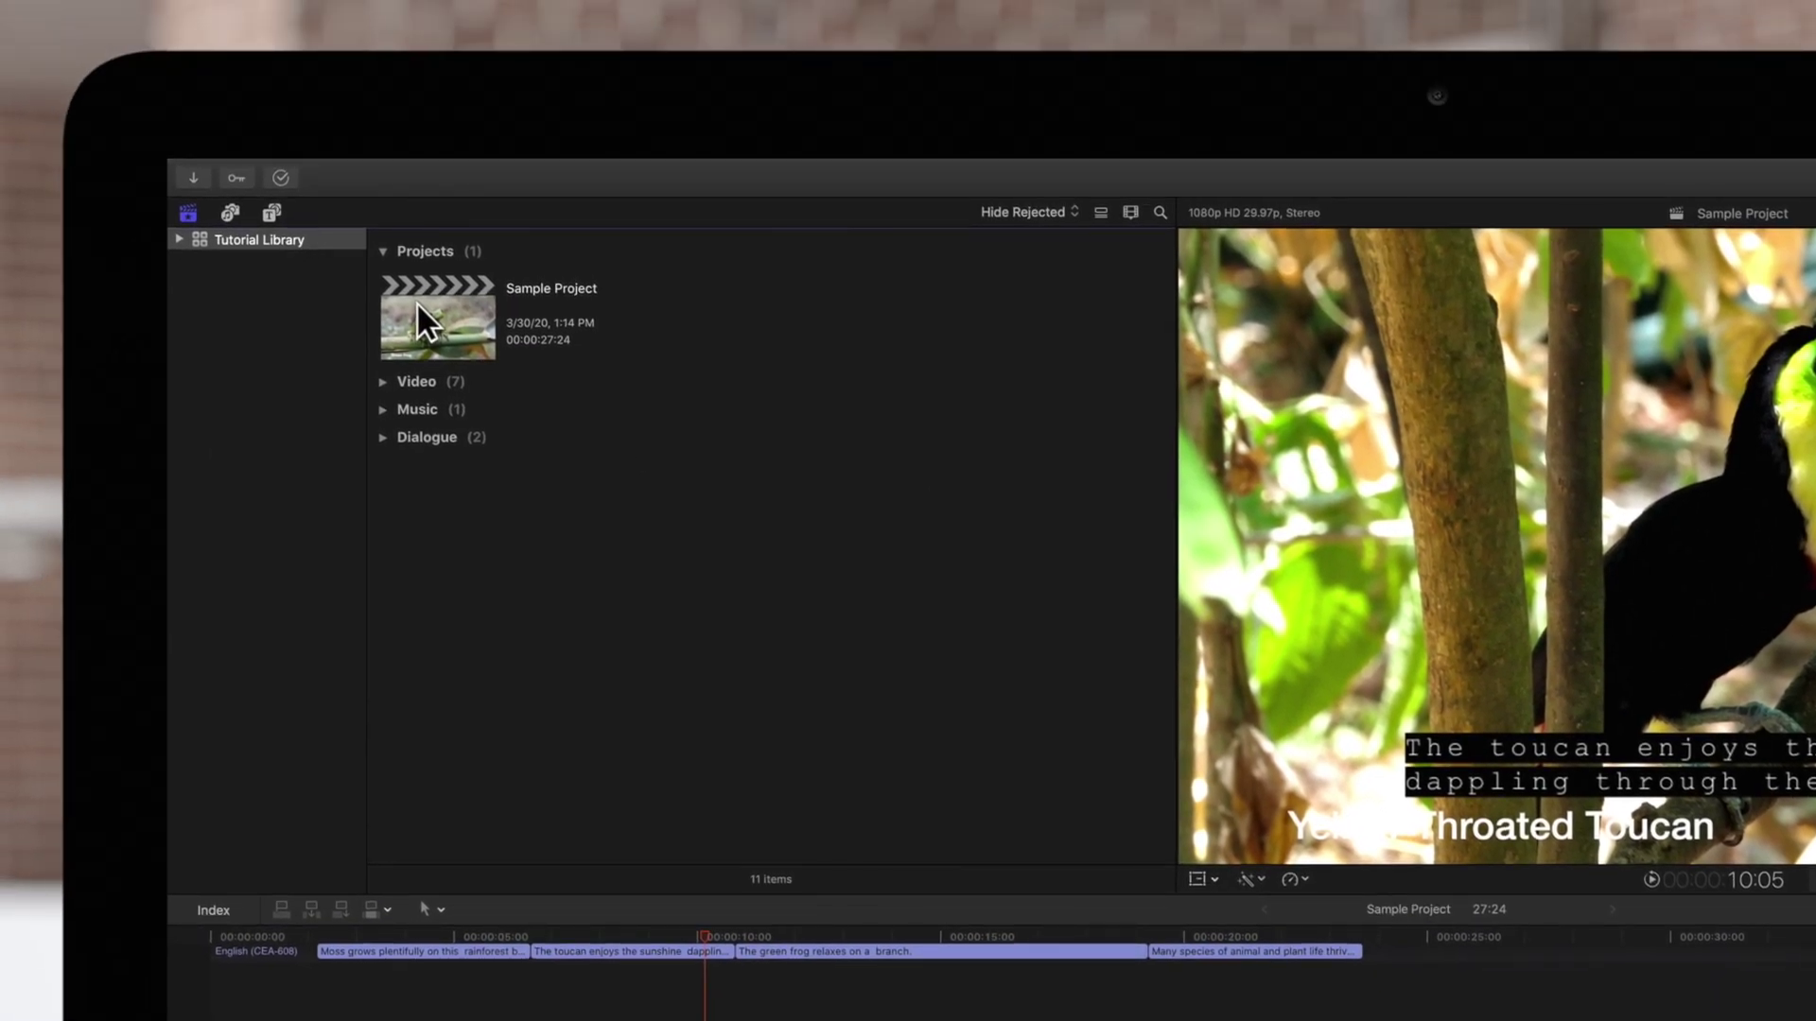
Step: Start a Master File export of Sample Project and view its Settings Roles tab
click(416, 303)
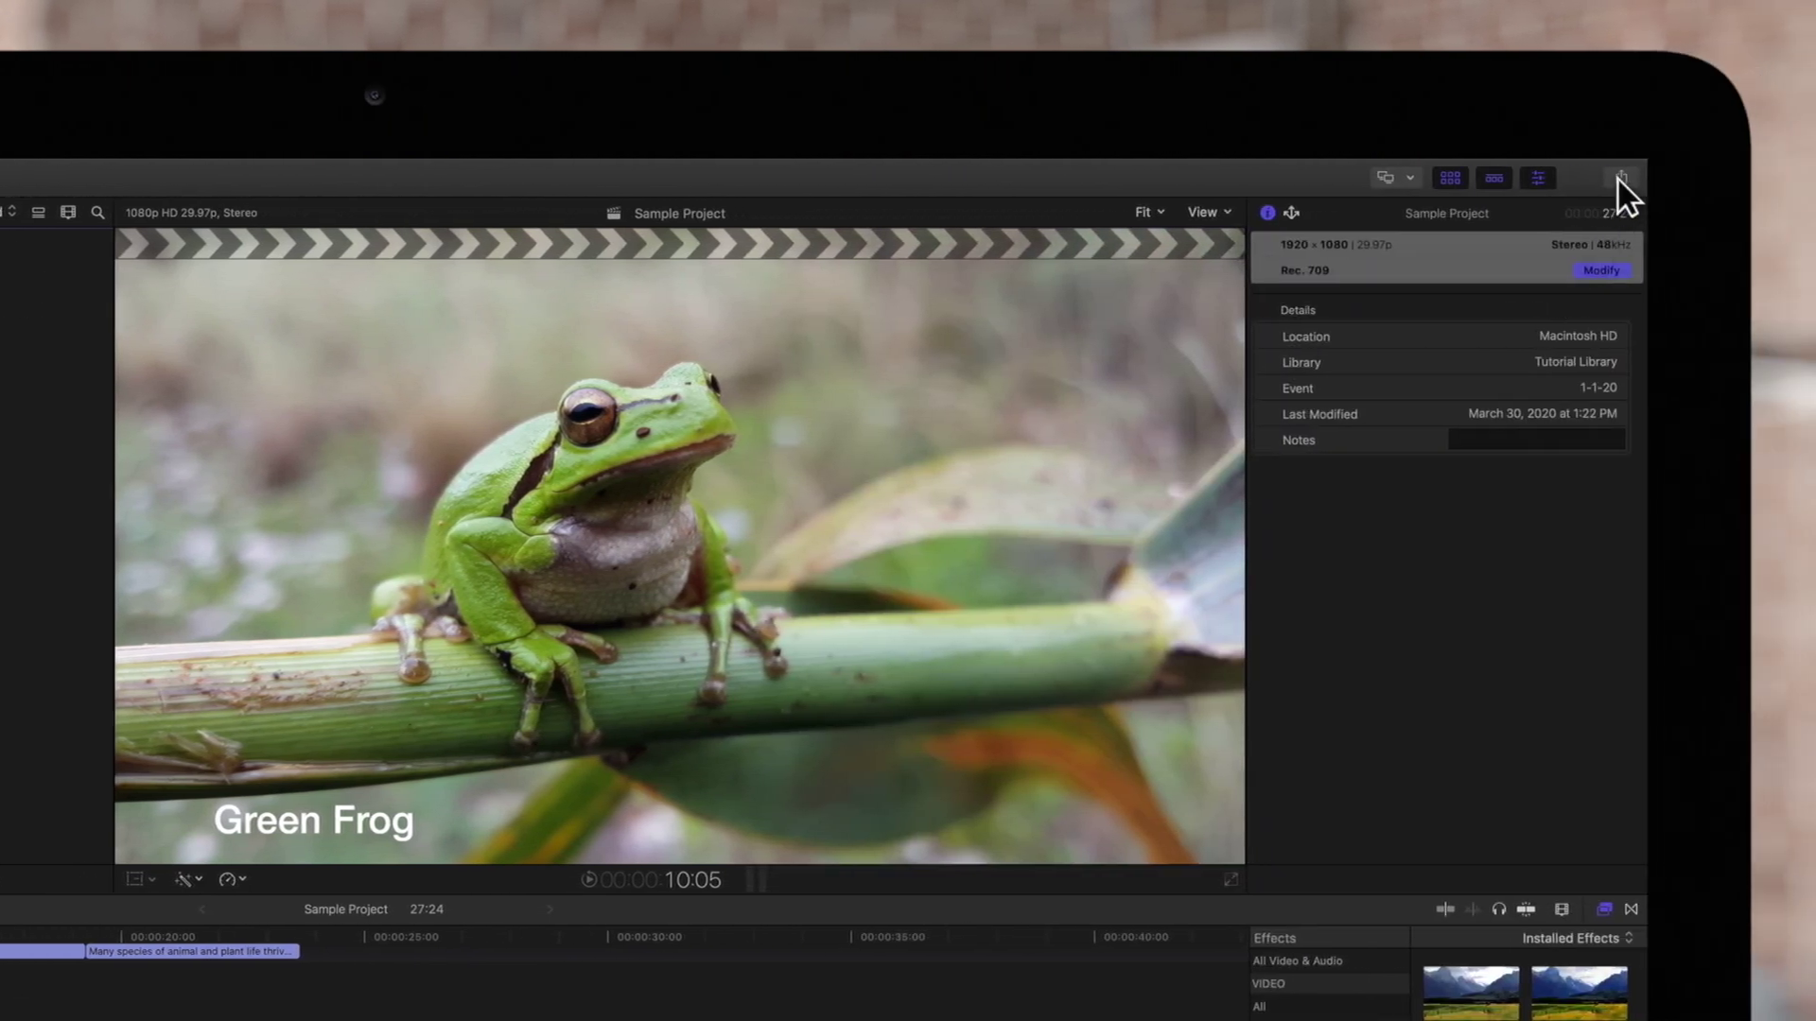
click(1621, 178)
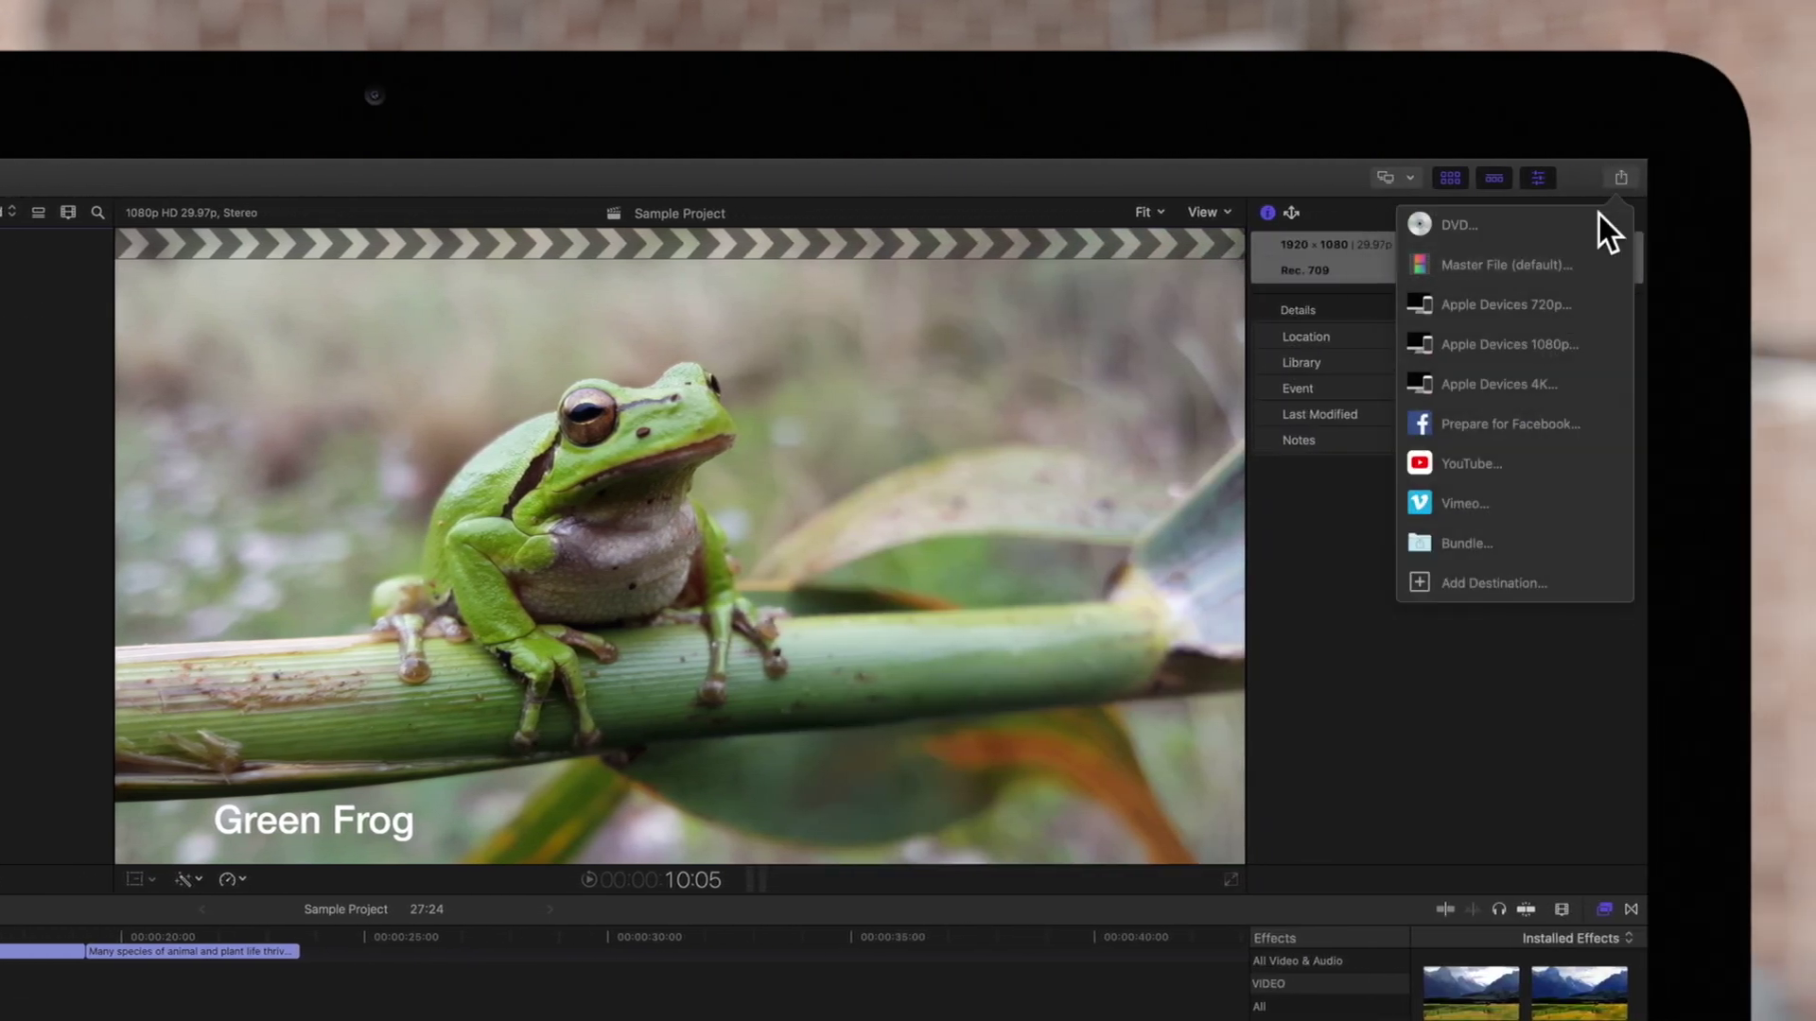
click(1553, 257)
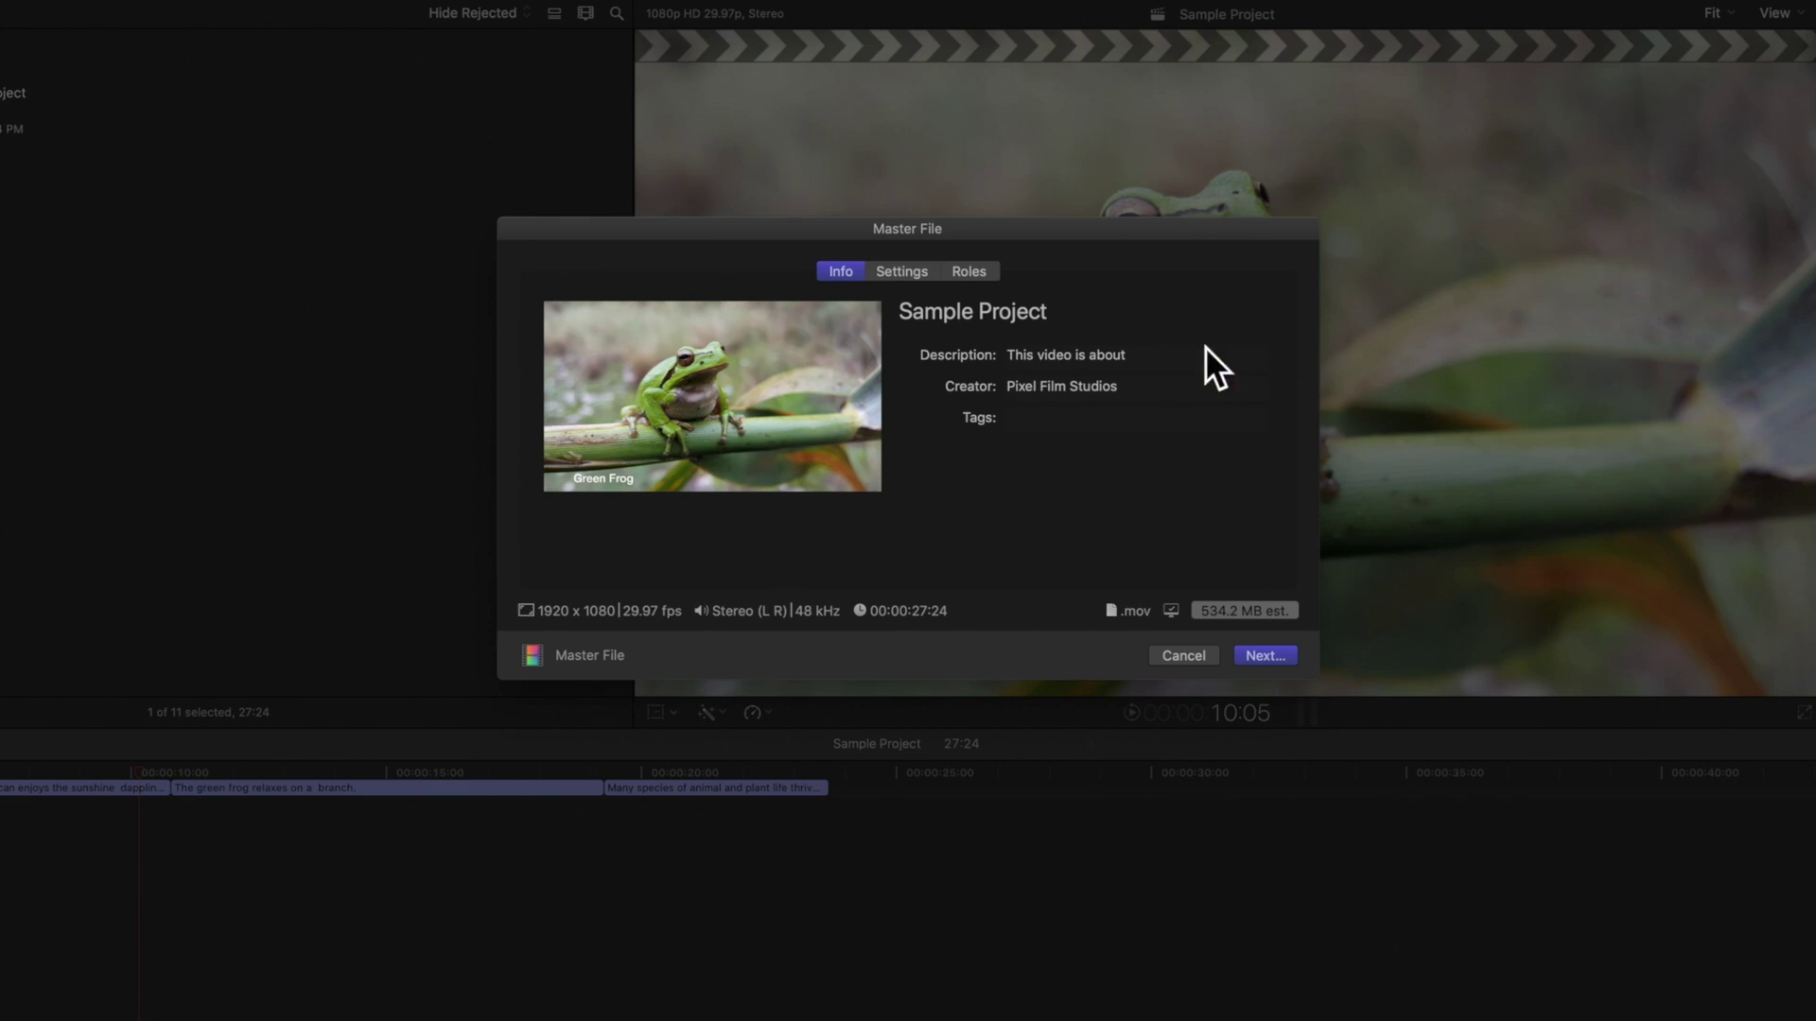
click(917, 272)
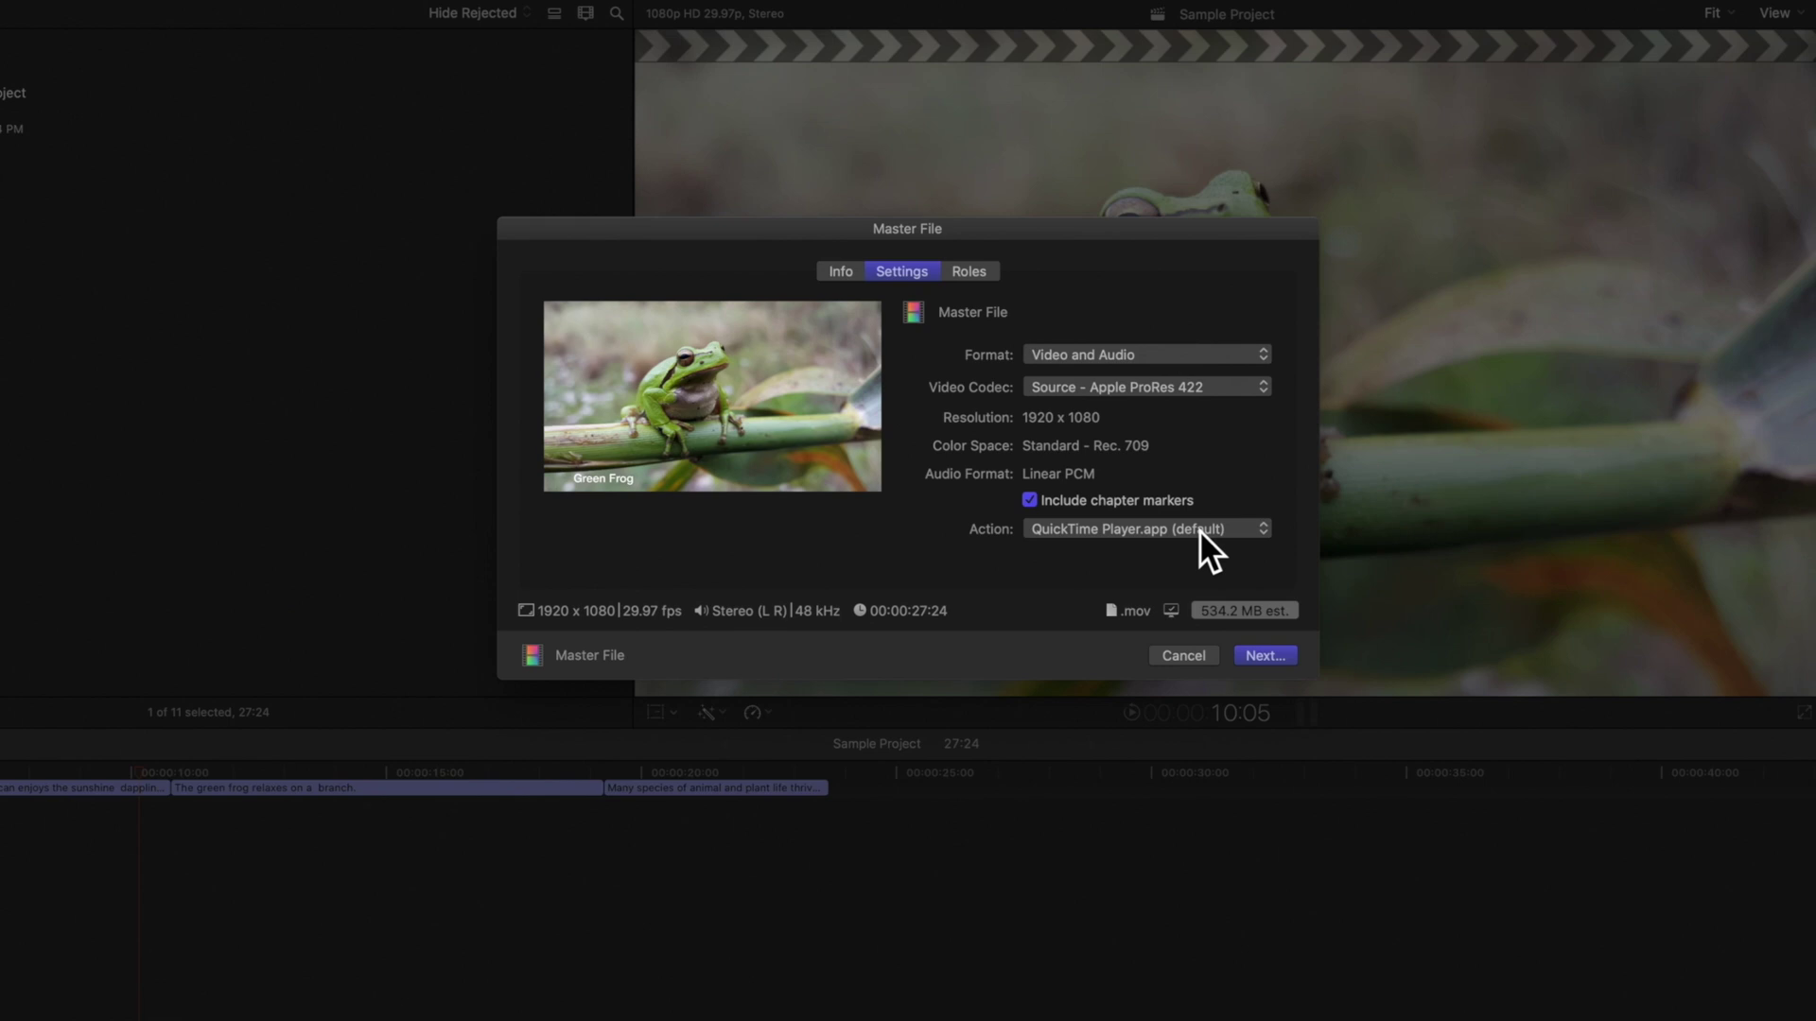
click(982, 268)
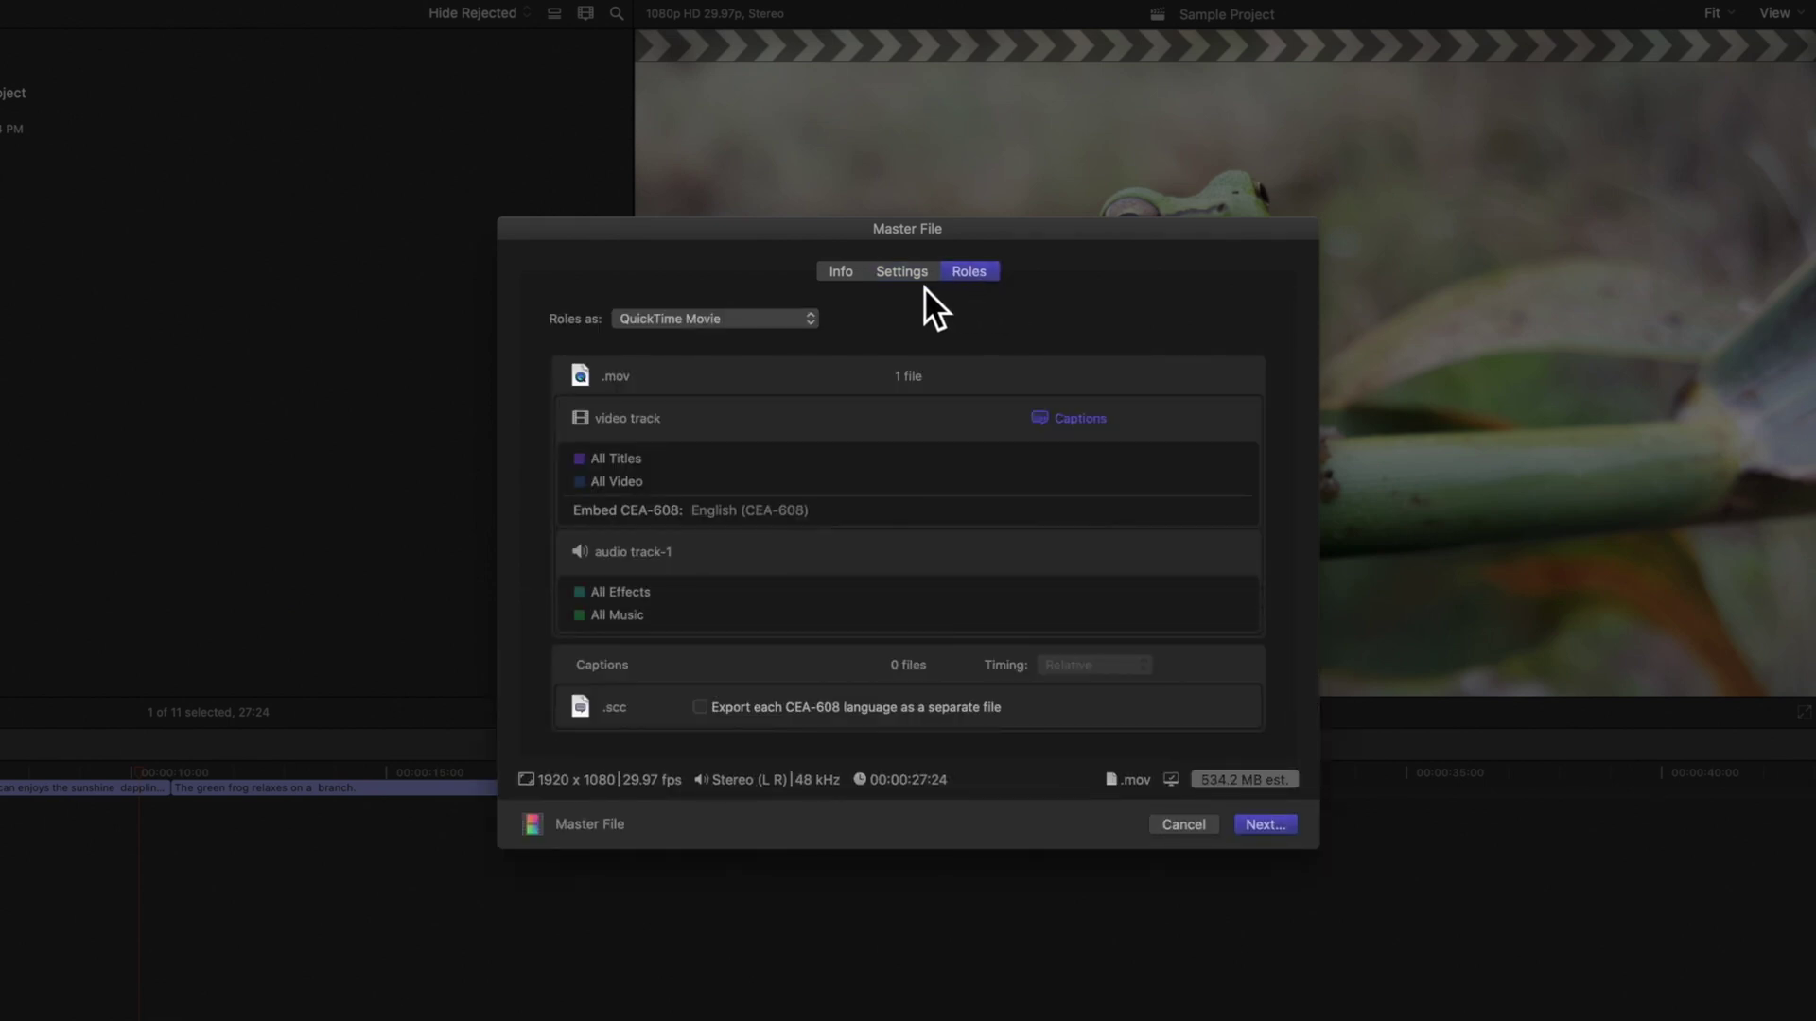
Step: Open the Roles as pop-up menu in the Roles tab
click(790, 319)
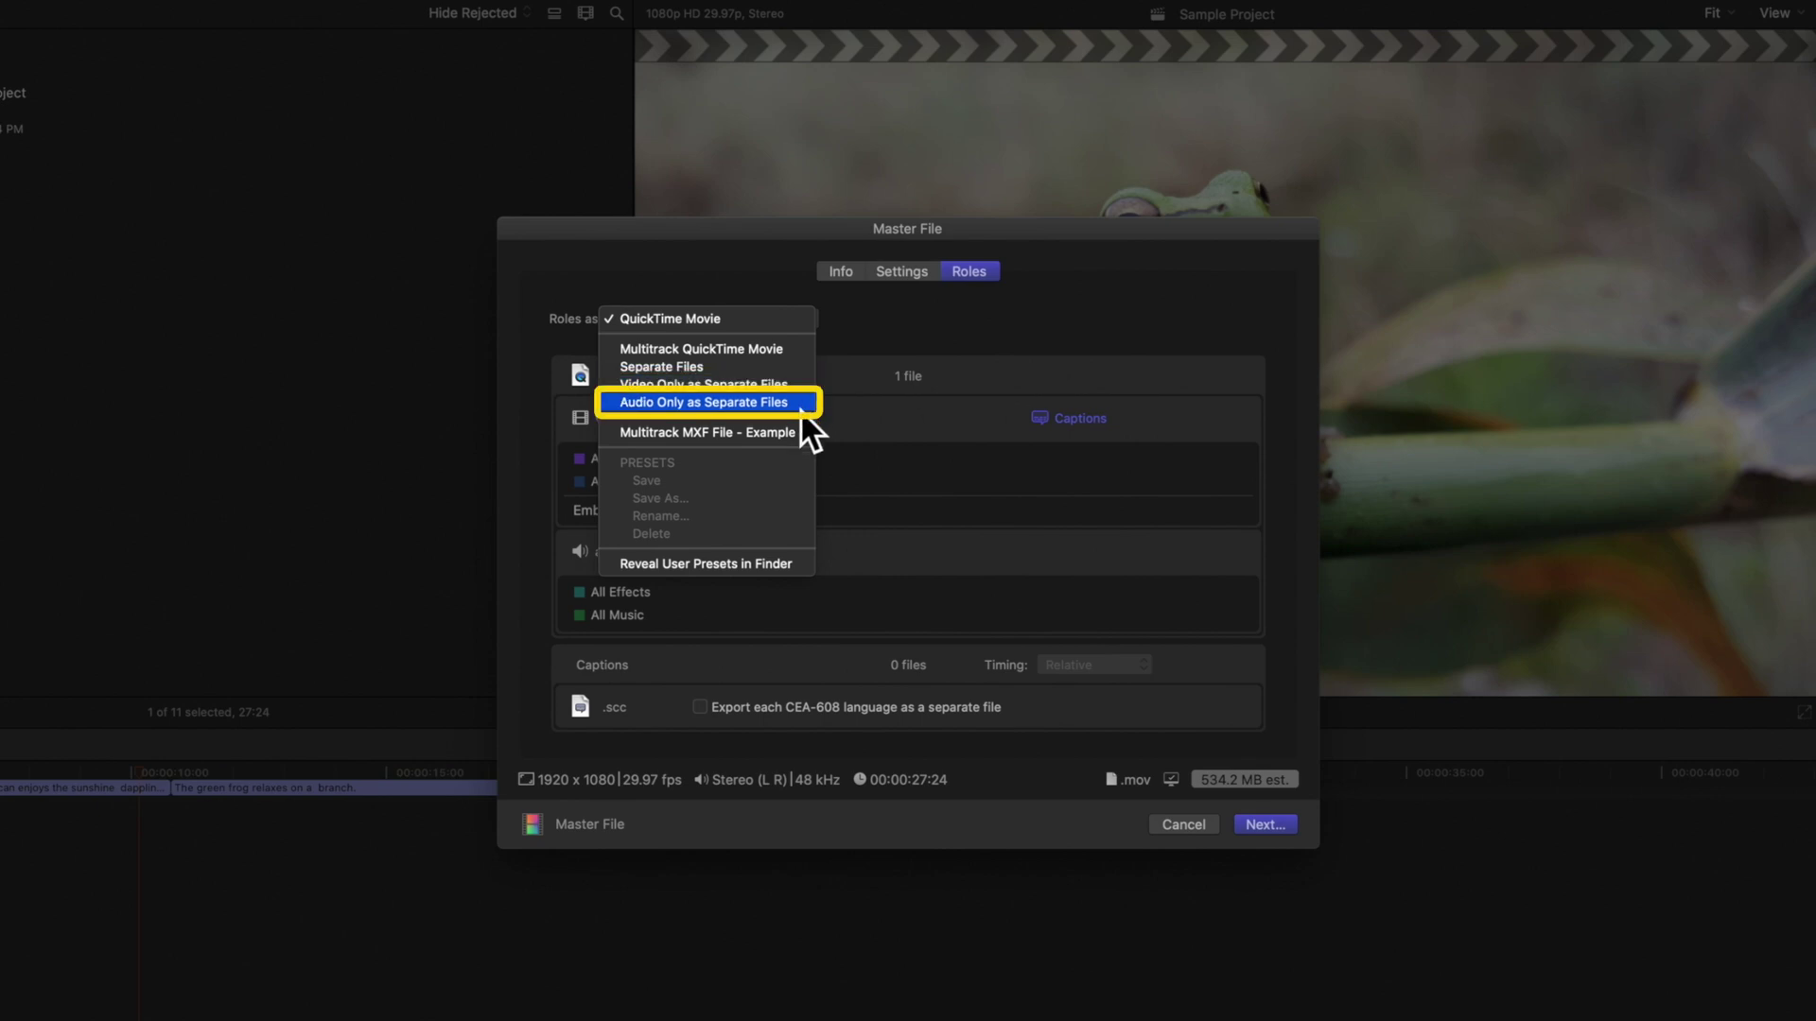
Step: Export roles as a Multitrack QuickTime Movie, keeping English (CEA-608) as embedded captions
click(768, 350)
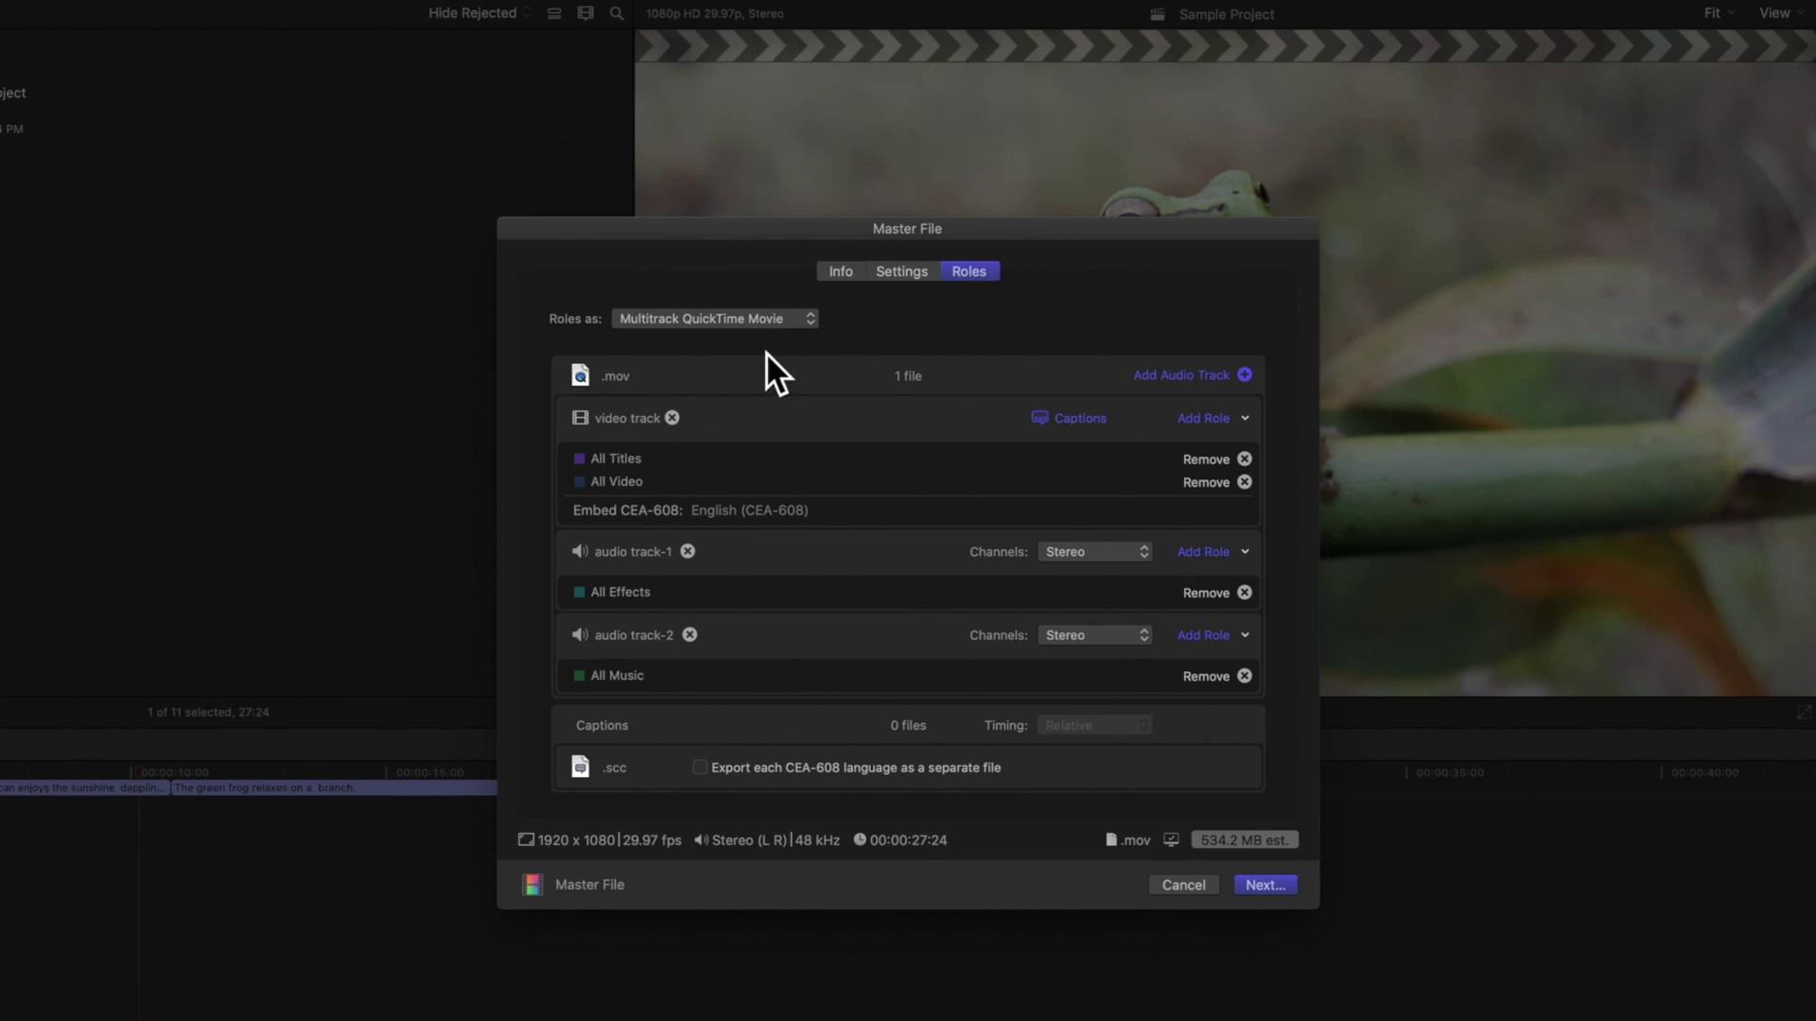
click(1061, 419)
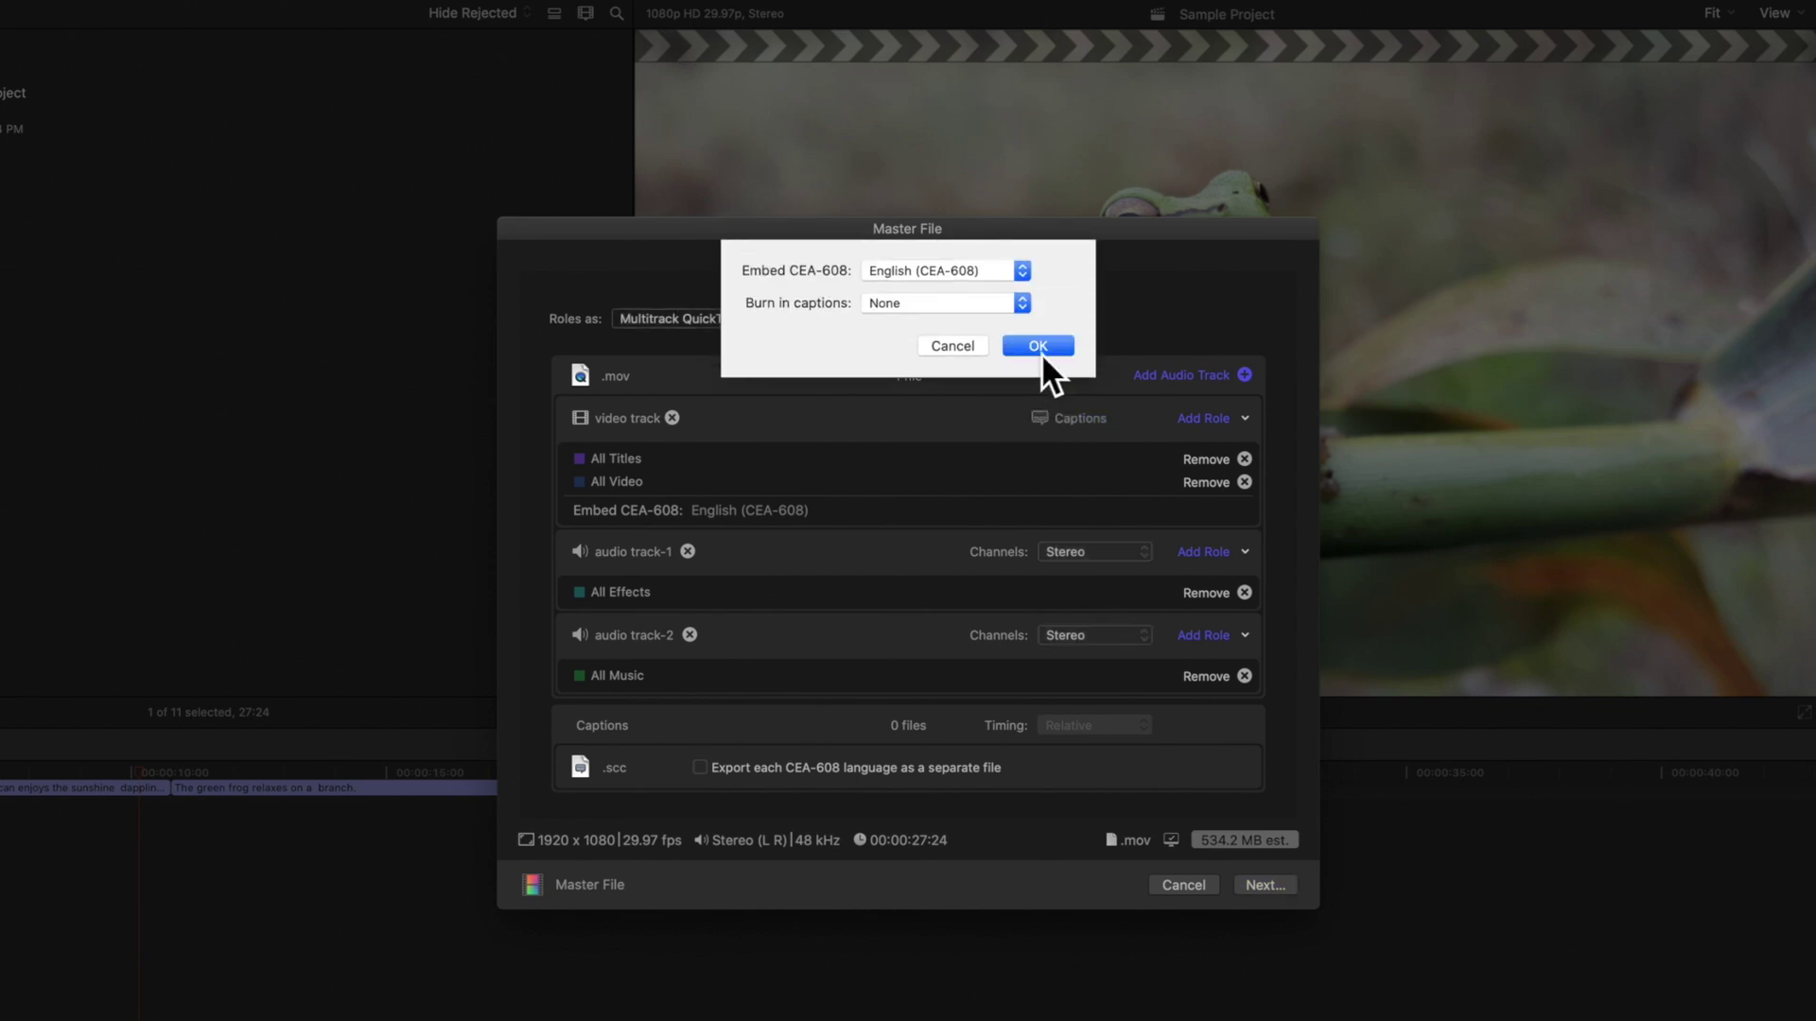
click(1024, 272)
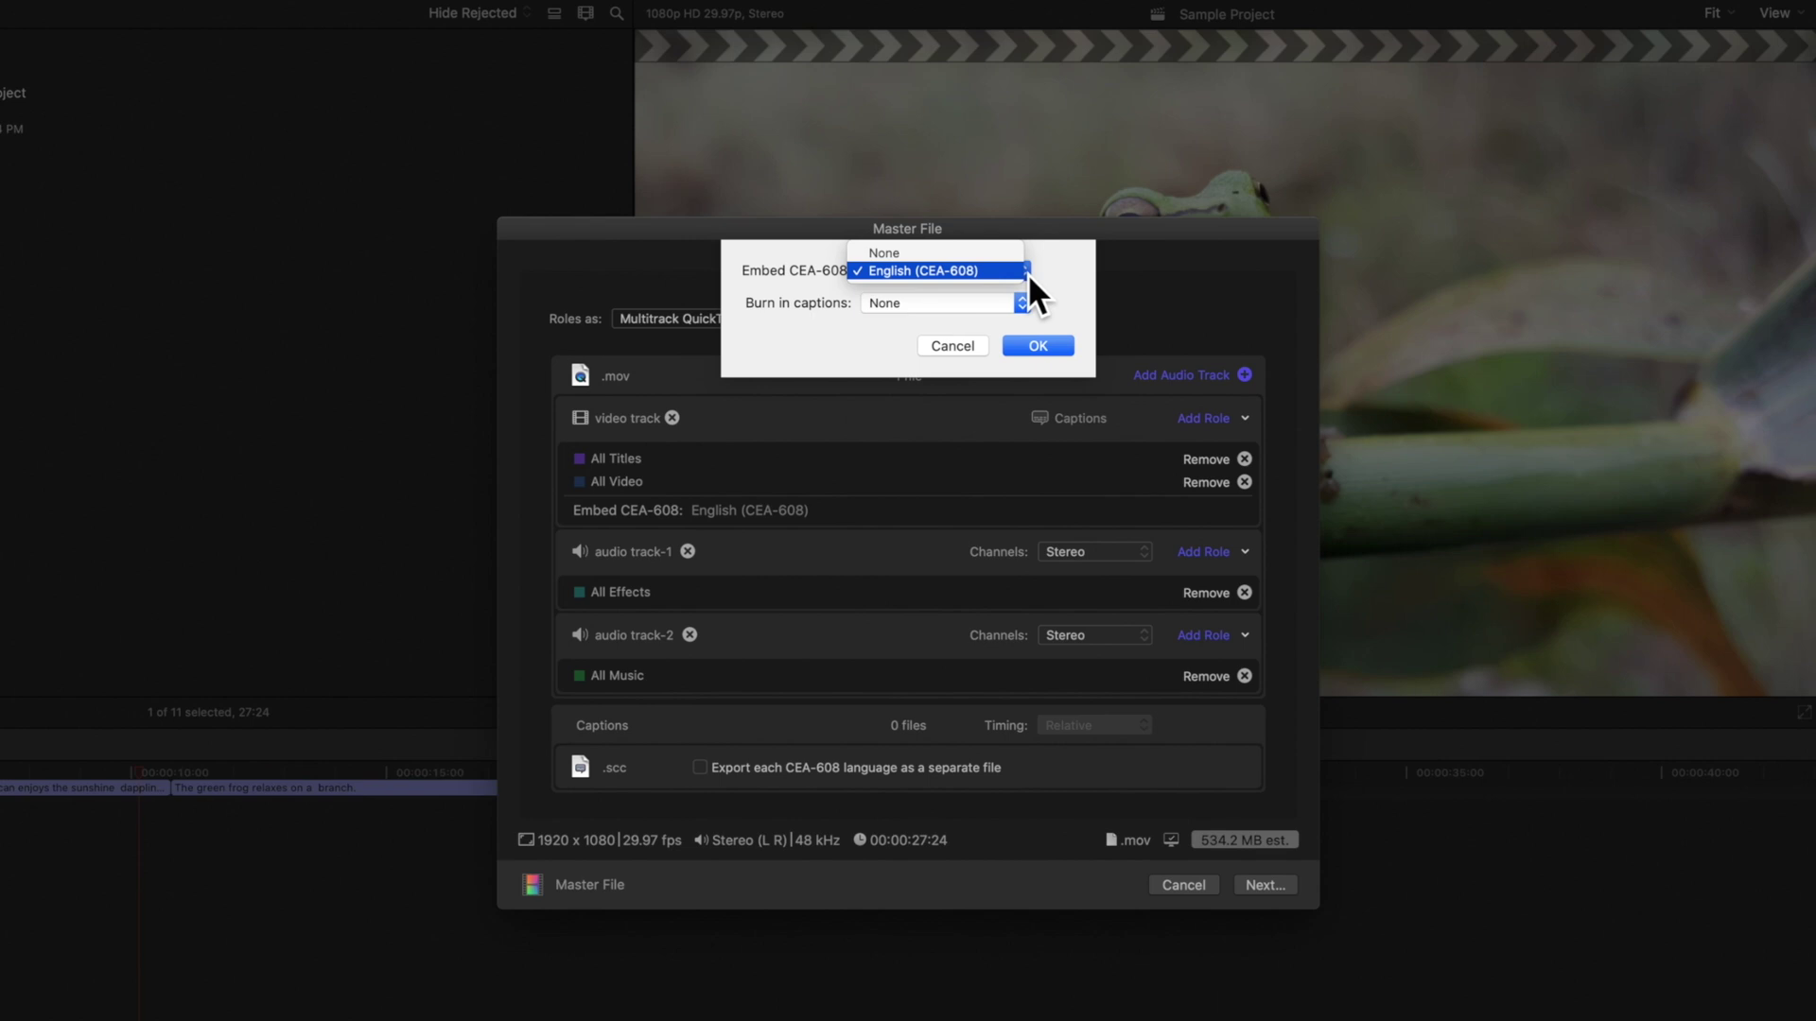
click(1027, 273)
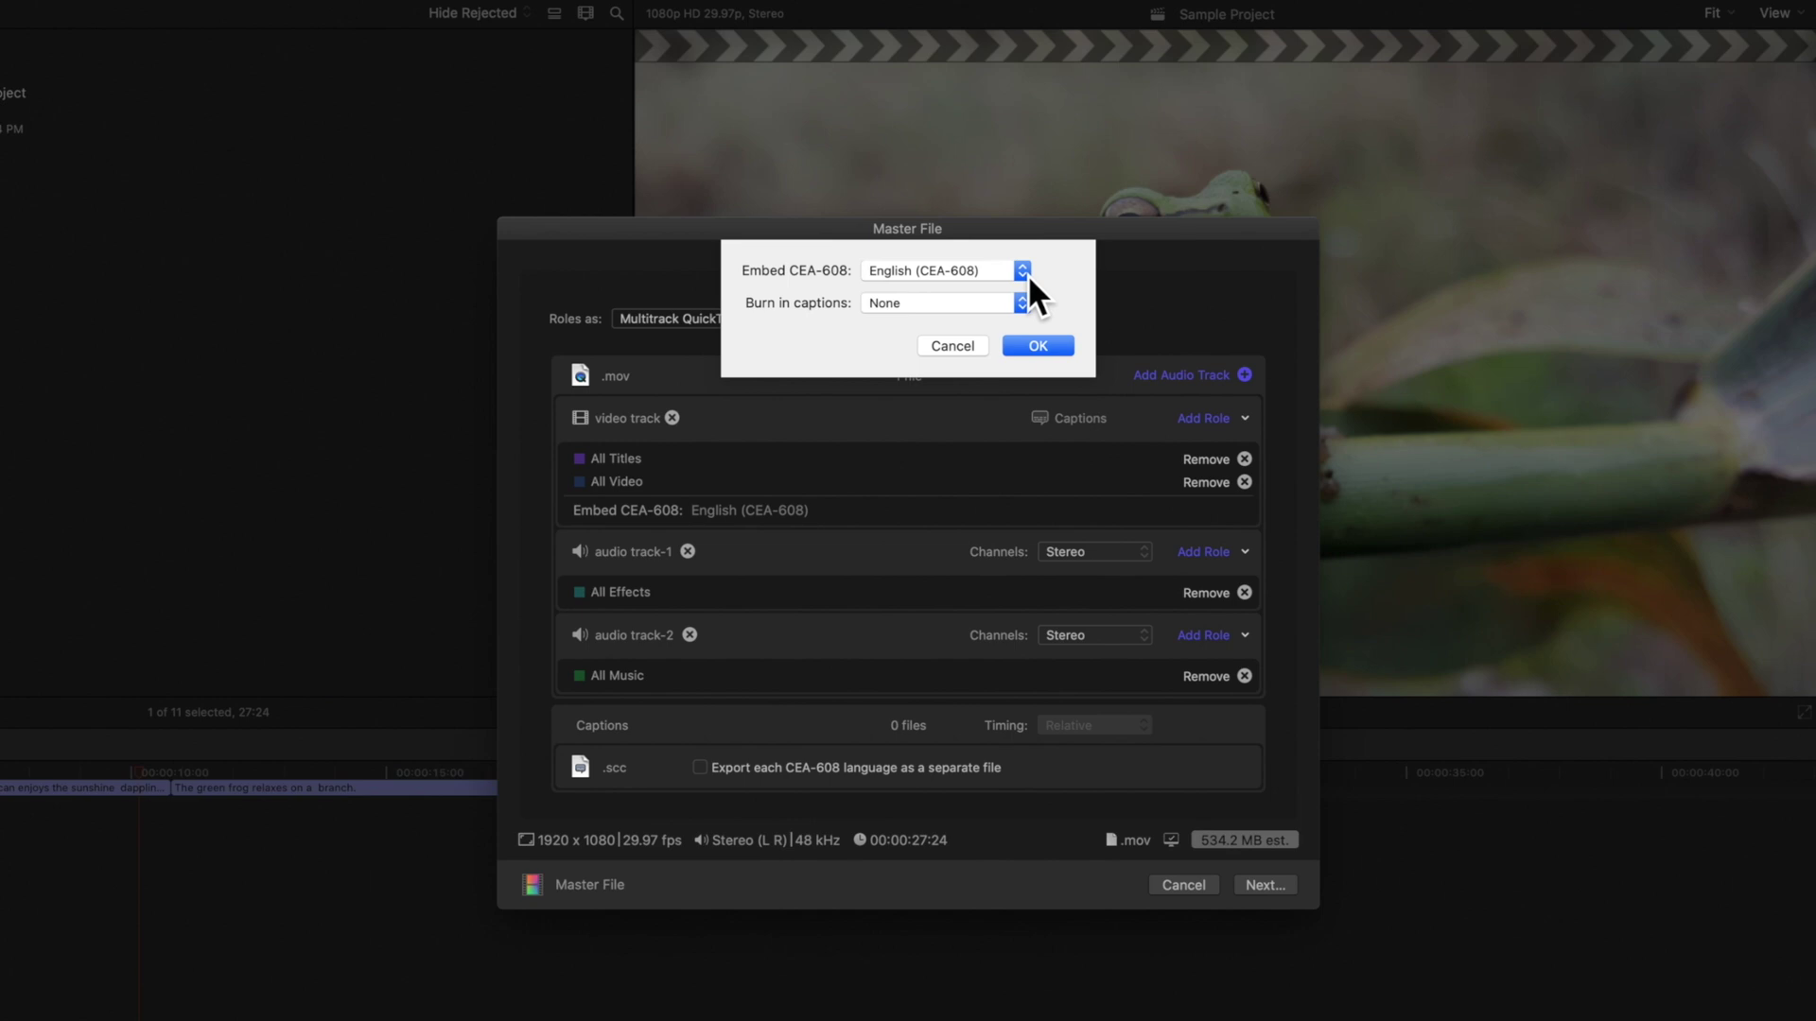
Step: Leave caption burn-in at None and confirm the caption settings
click(1026, 302)
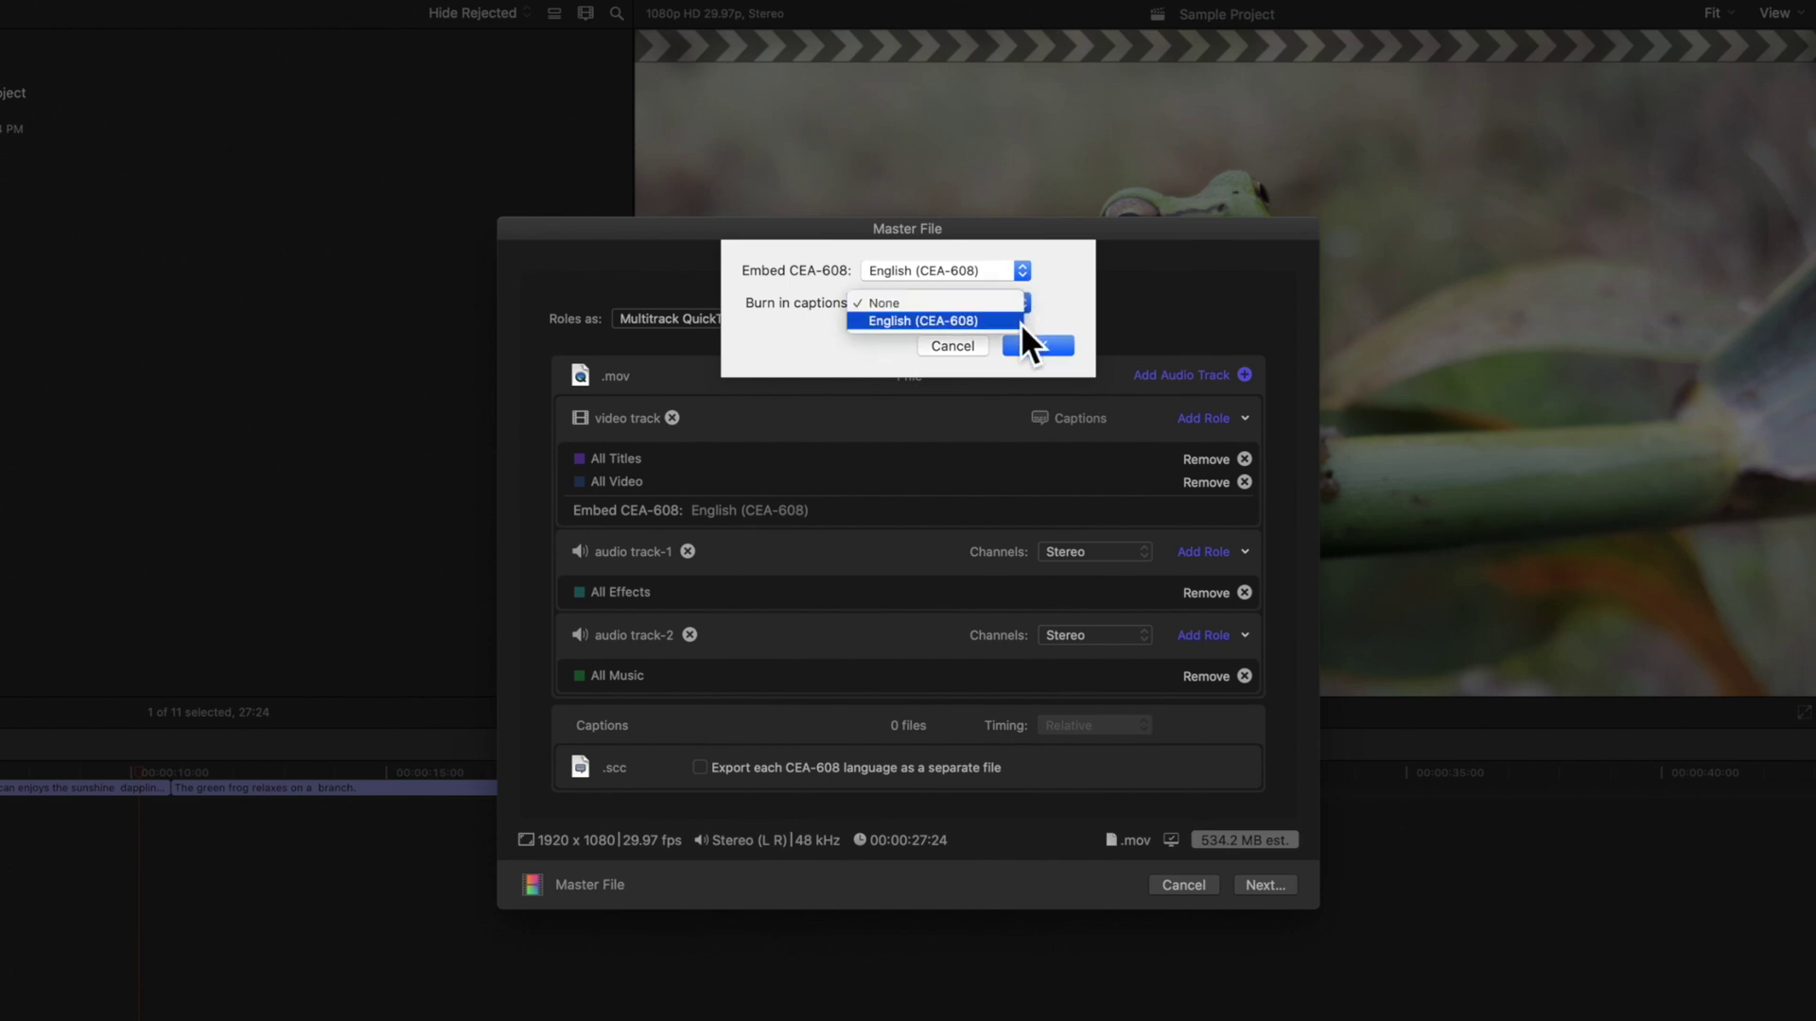
click(1019, 322)
click(1022, 304)
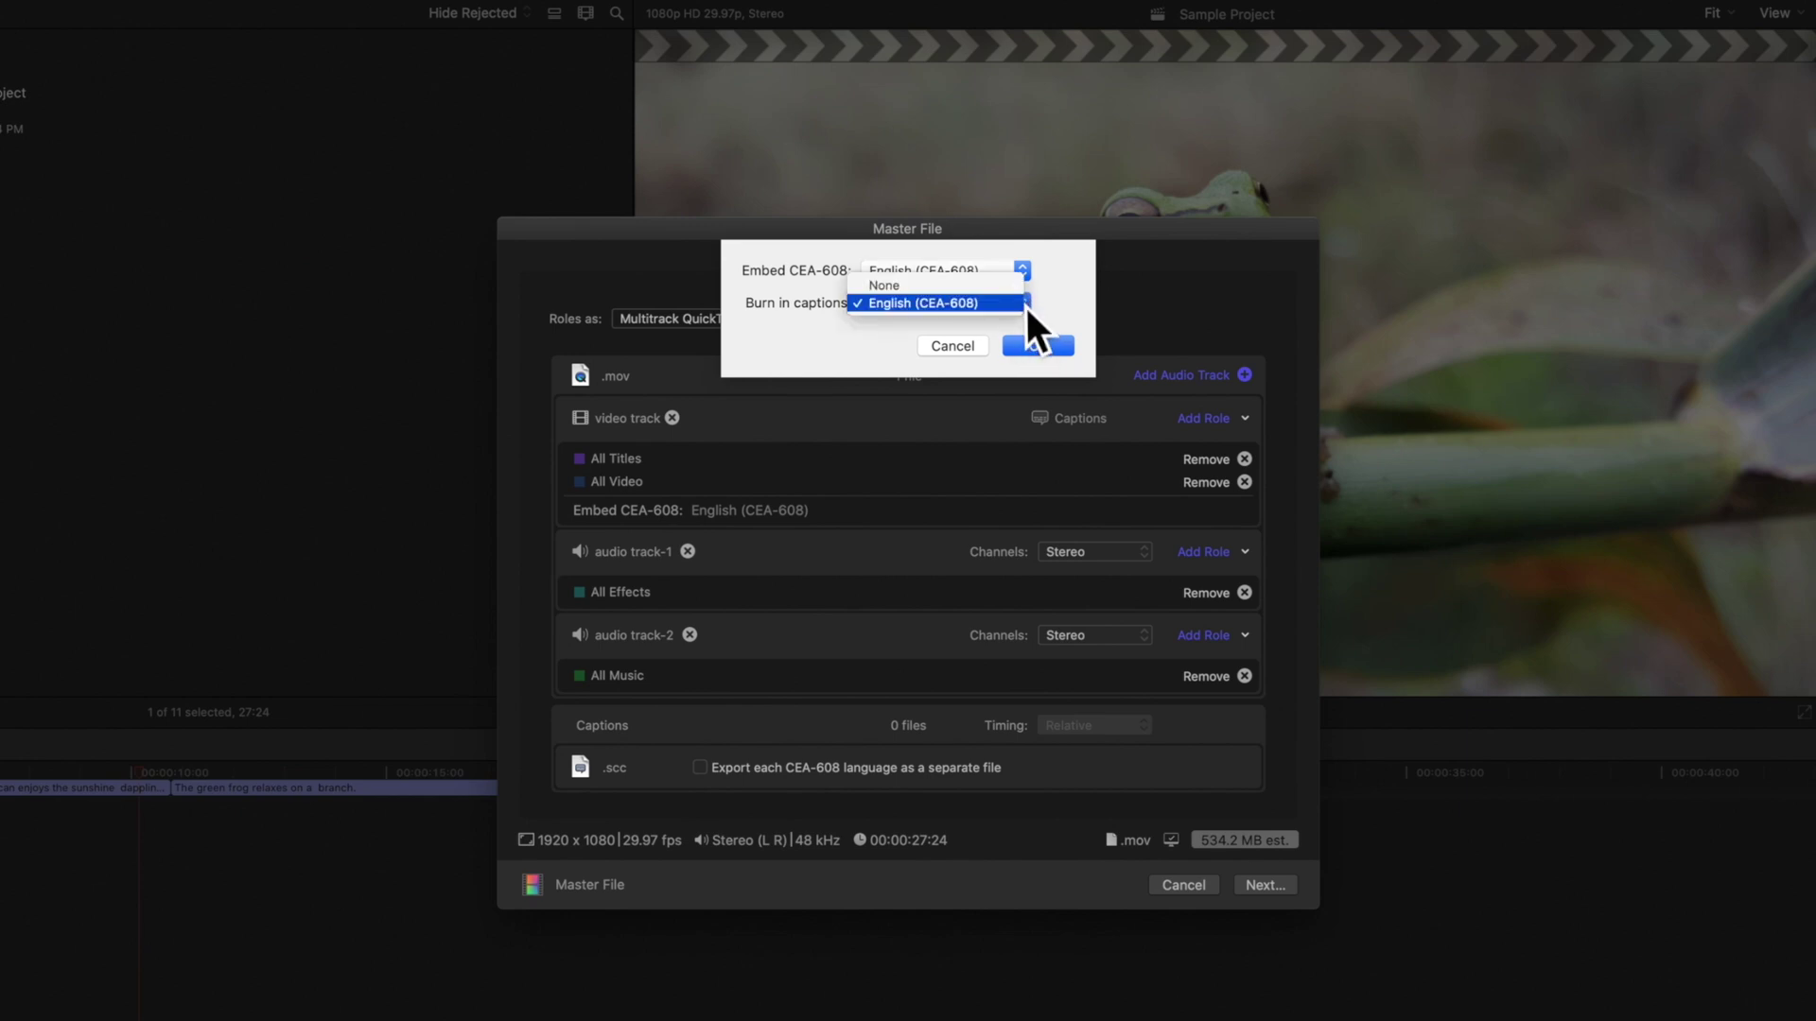
click(1013, 287)
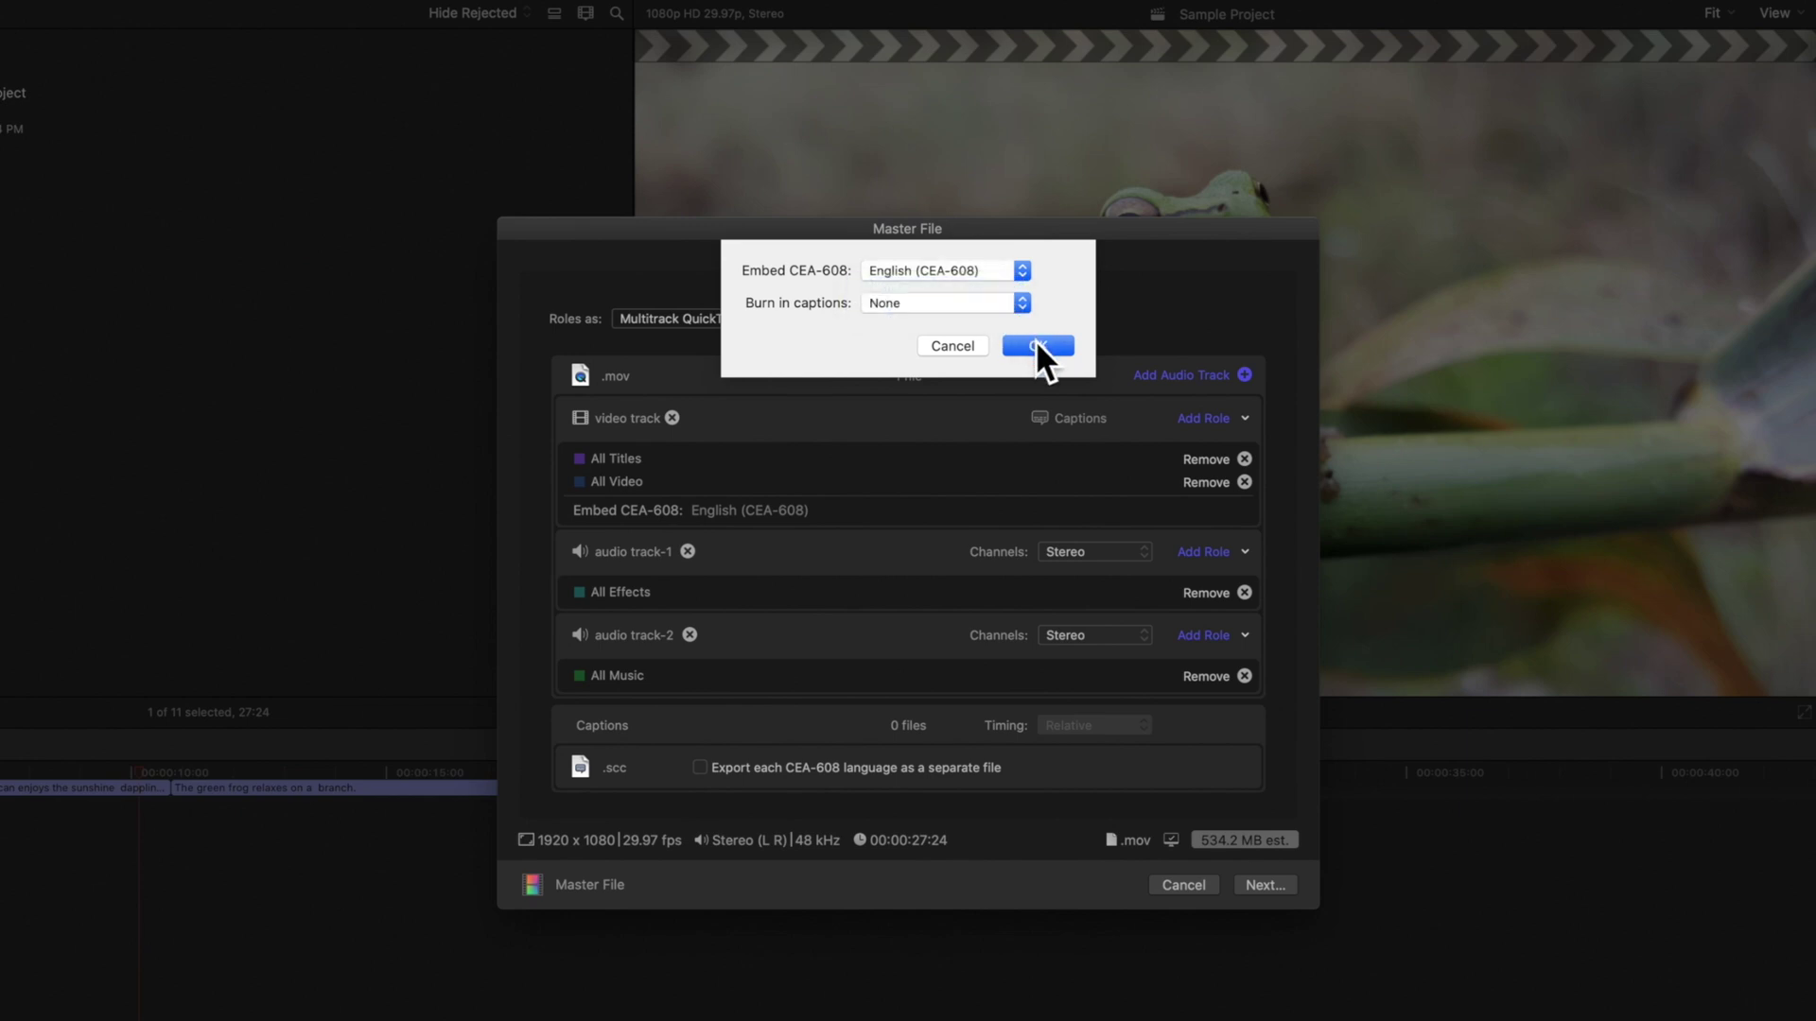
click(1037, 344)
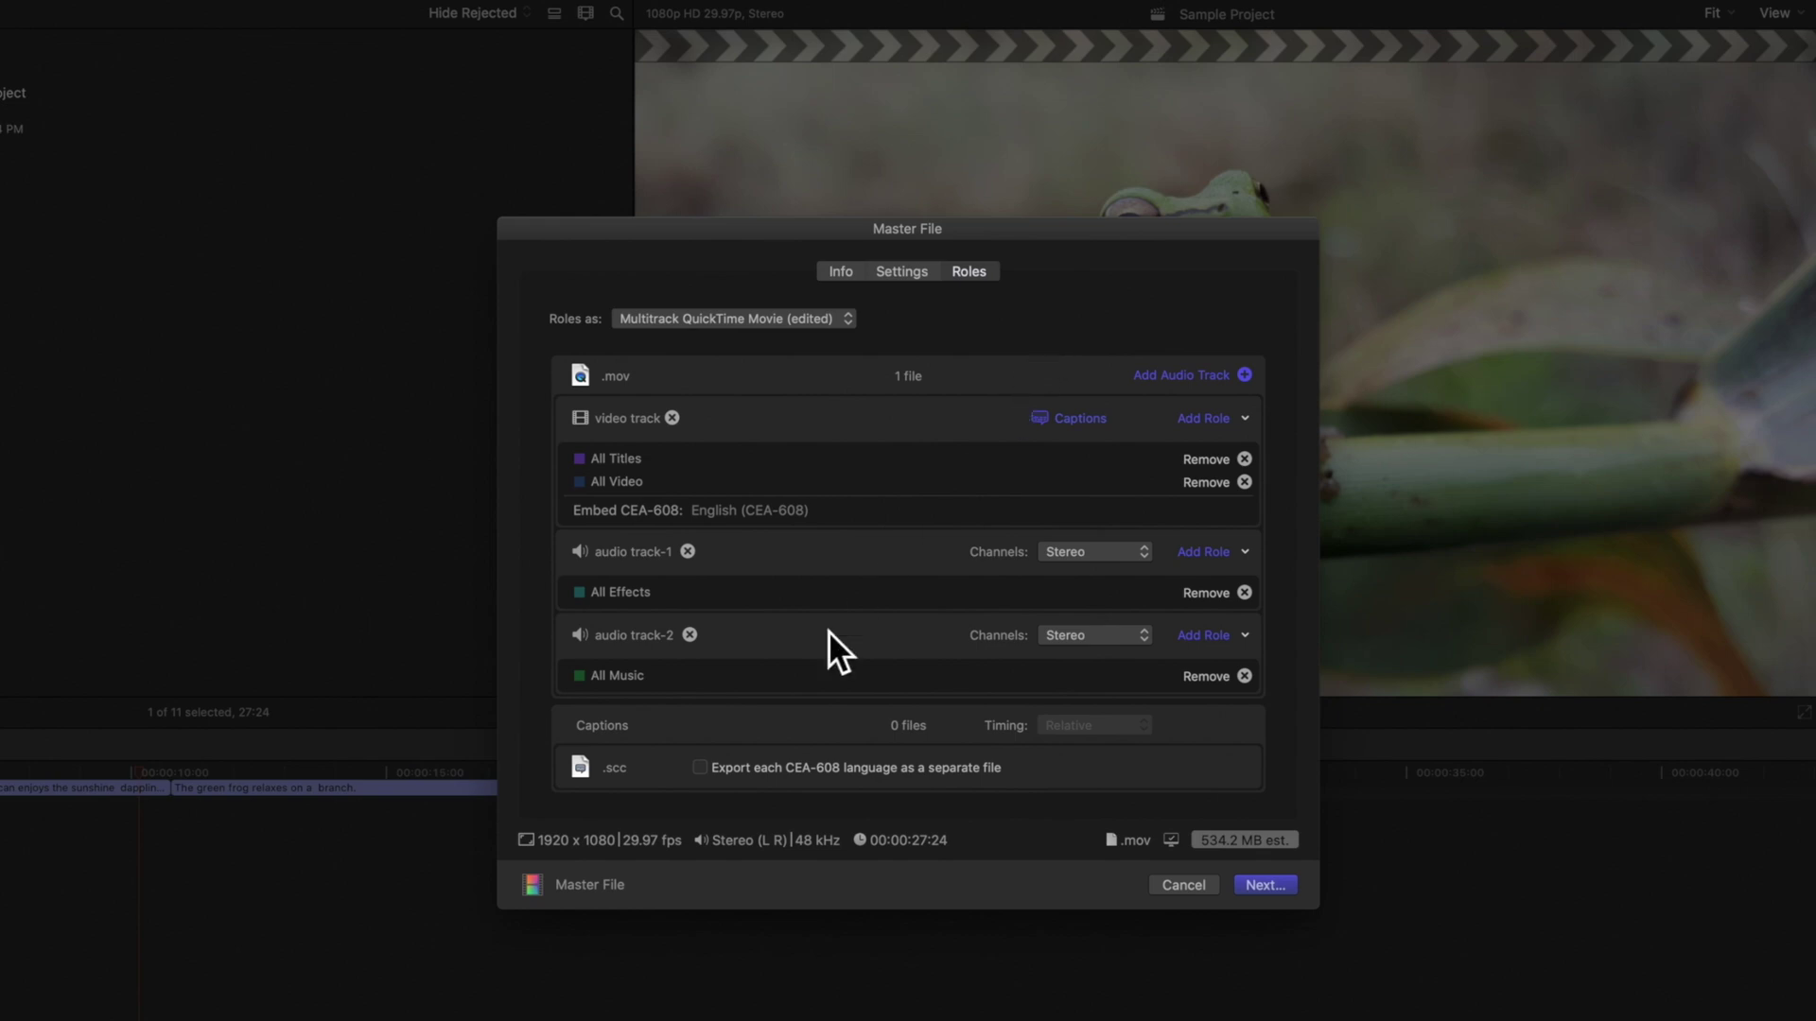
Step: Set CEA-608 caption timing to Absolute, leaving separate-file caption export unchecked
click(701, 768)
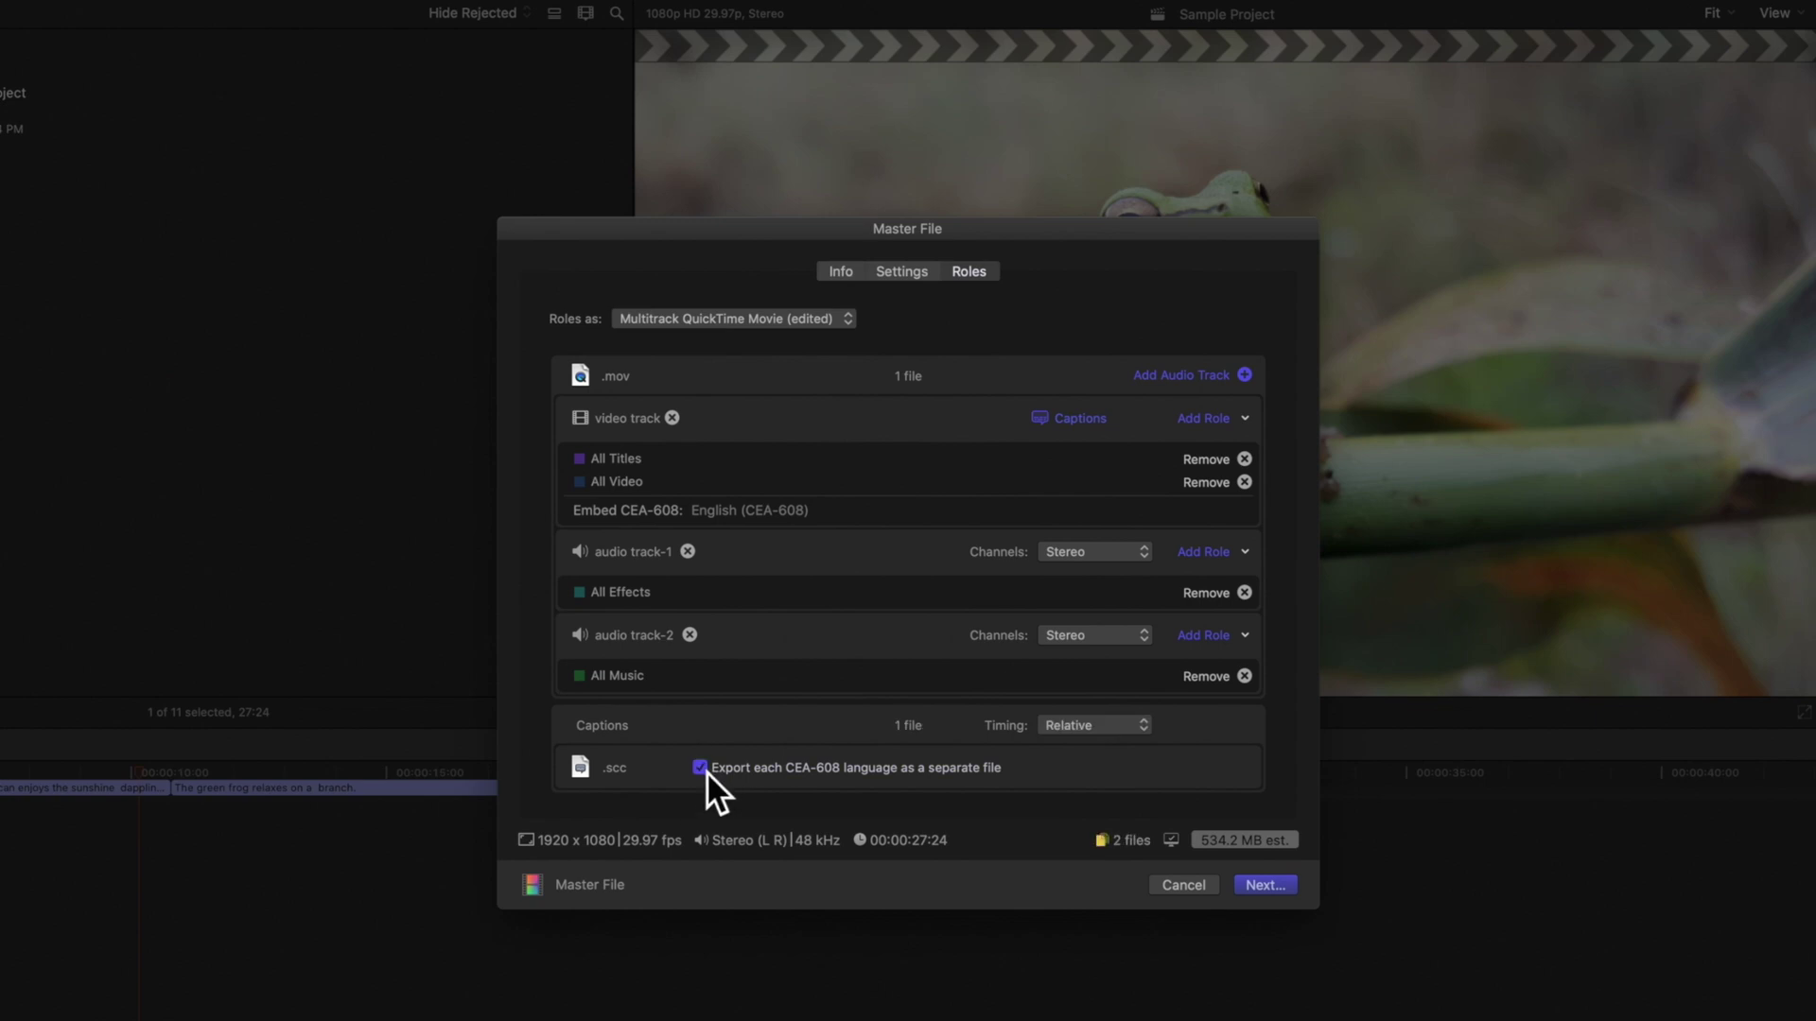
click(1069, 726)
click(1135, 746)
click(714, 769)
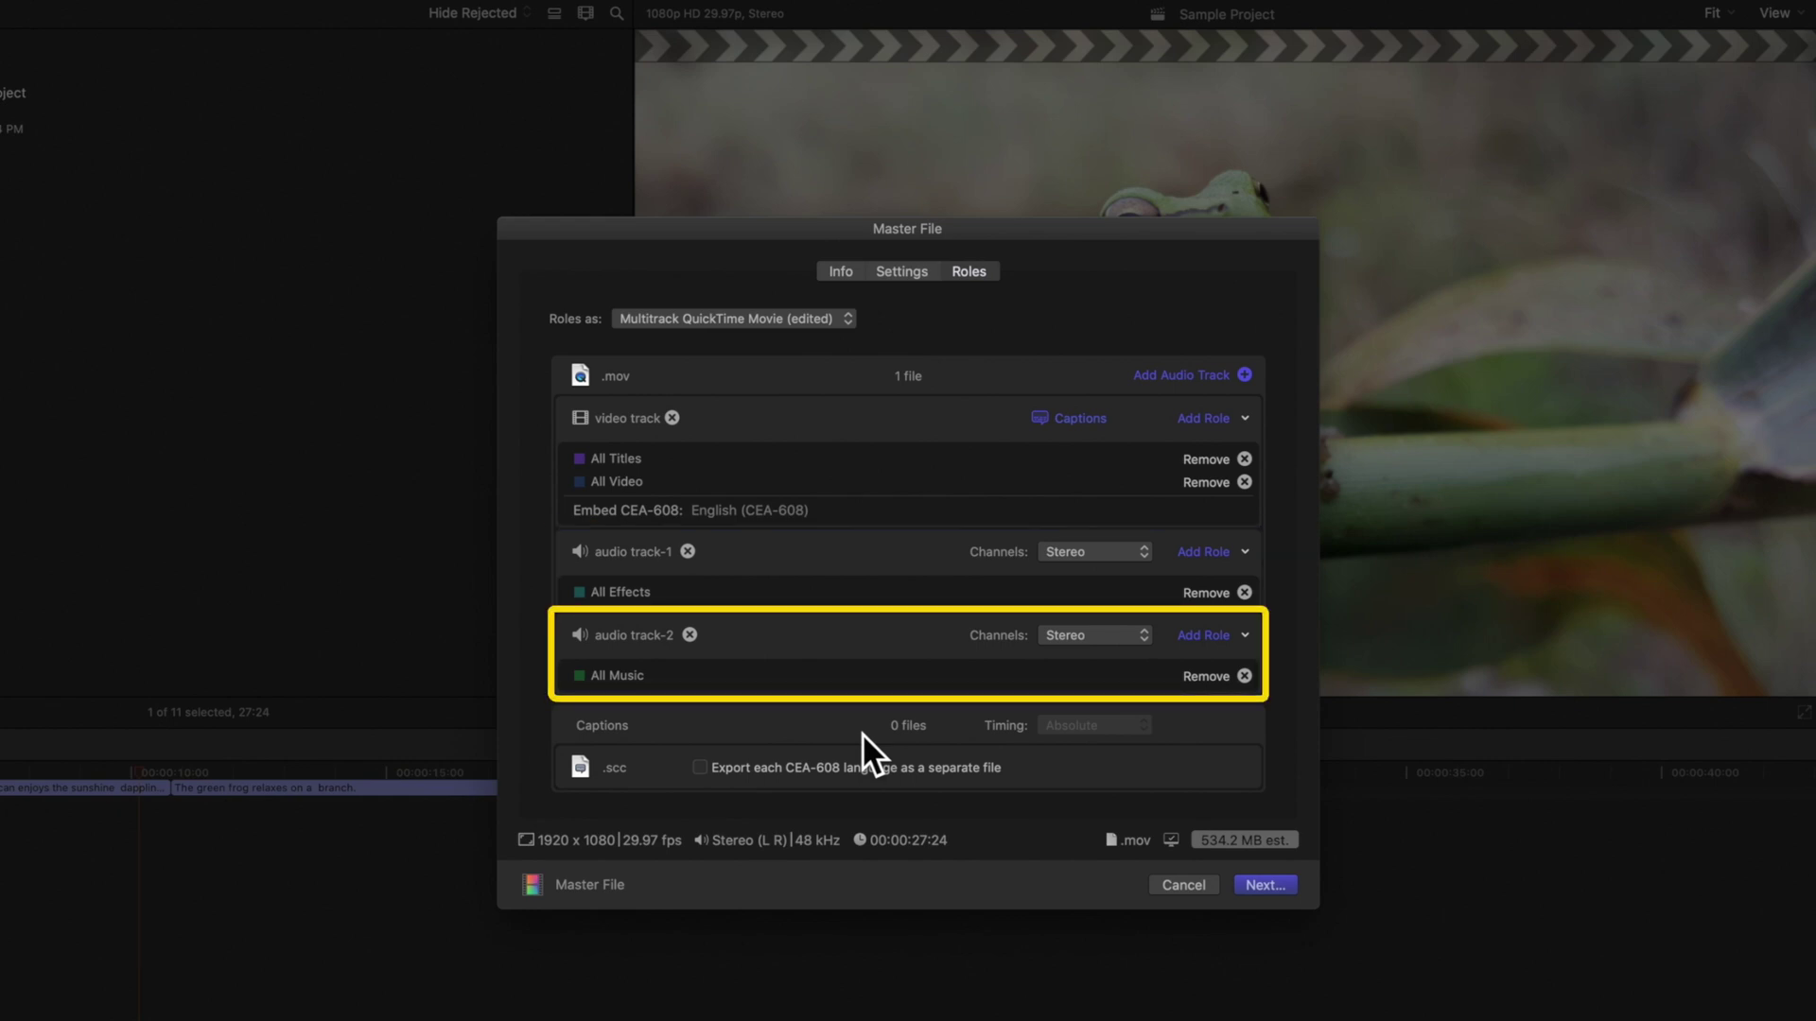
Step: Keep All Video and All Titles assigned to the video track
click(1230, 425)
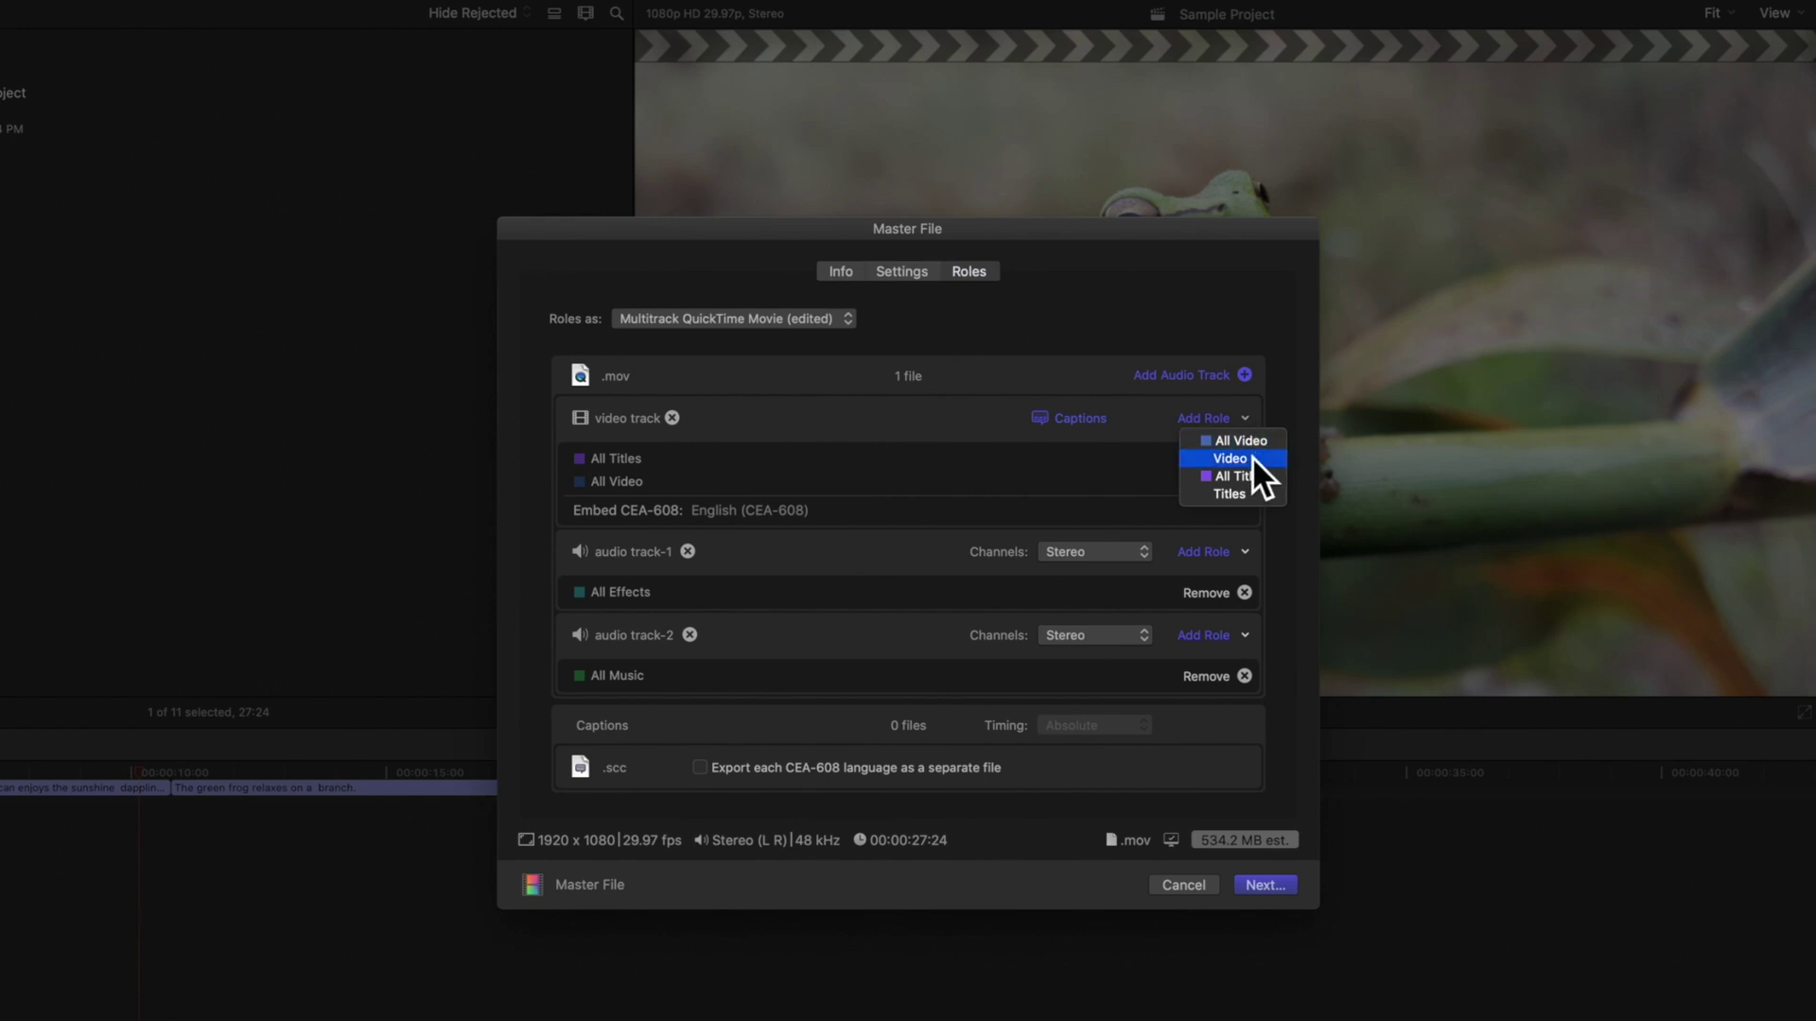
click(1251, 462)
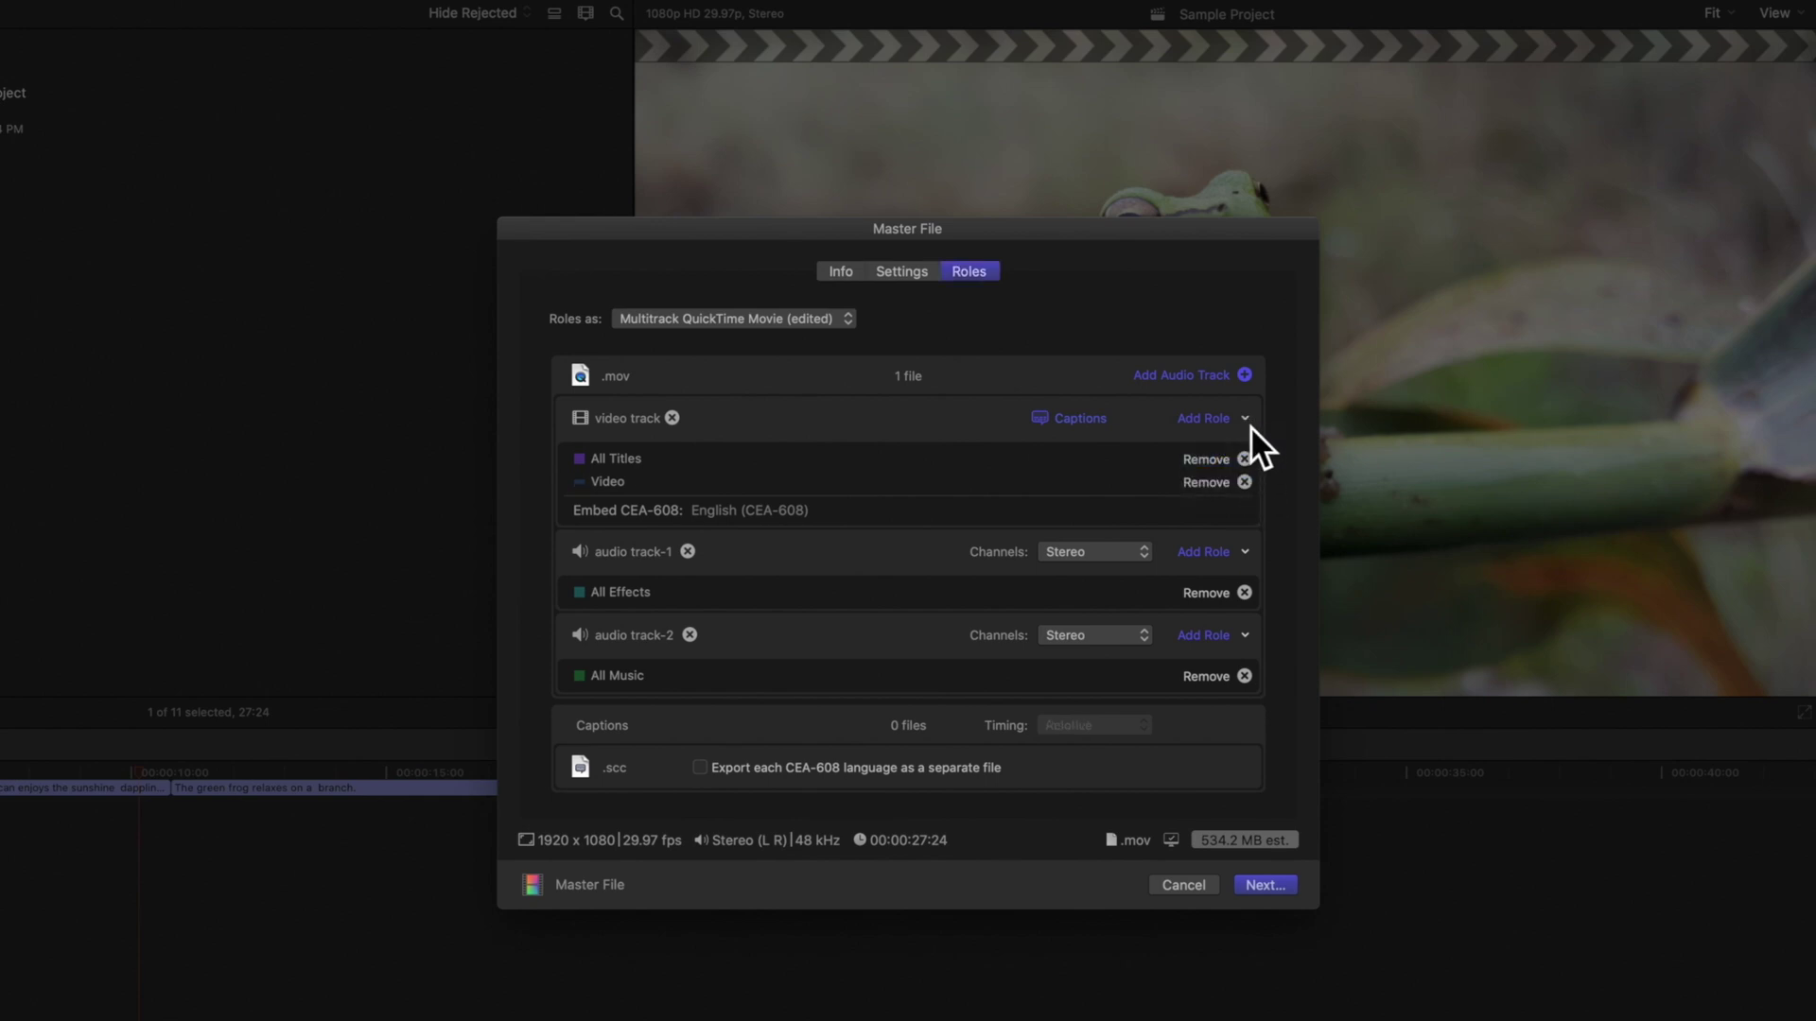
click(1249, 423)
click(1249, 439)
click(1246, 461)
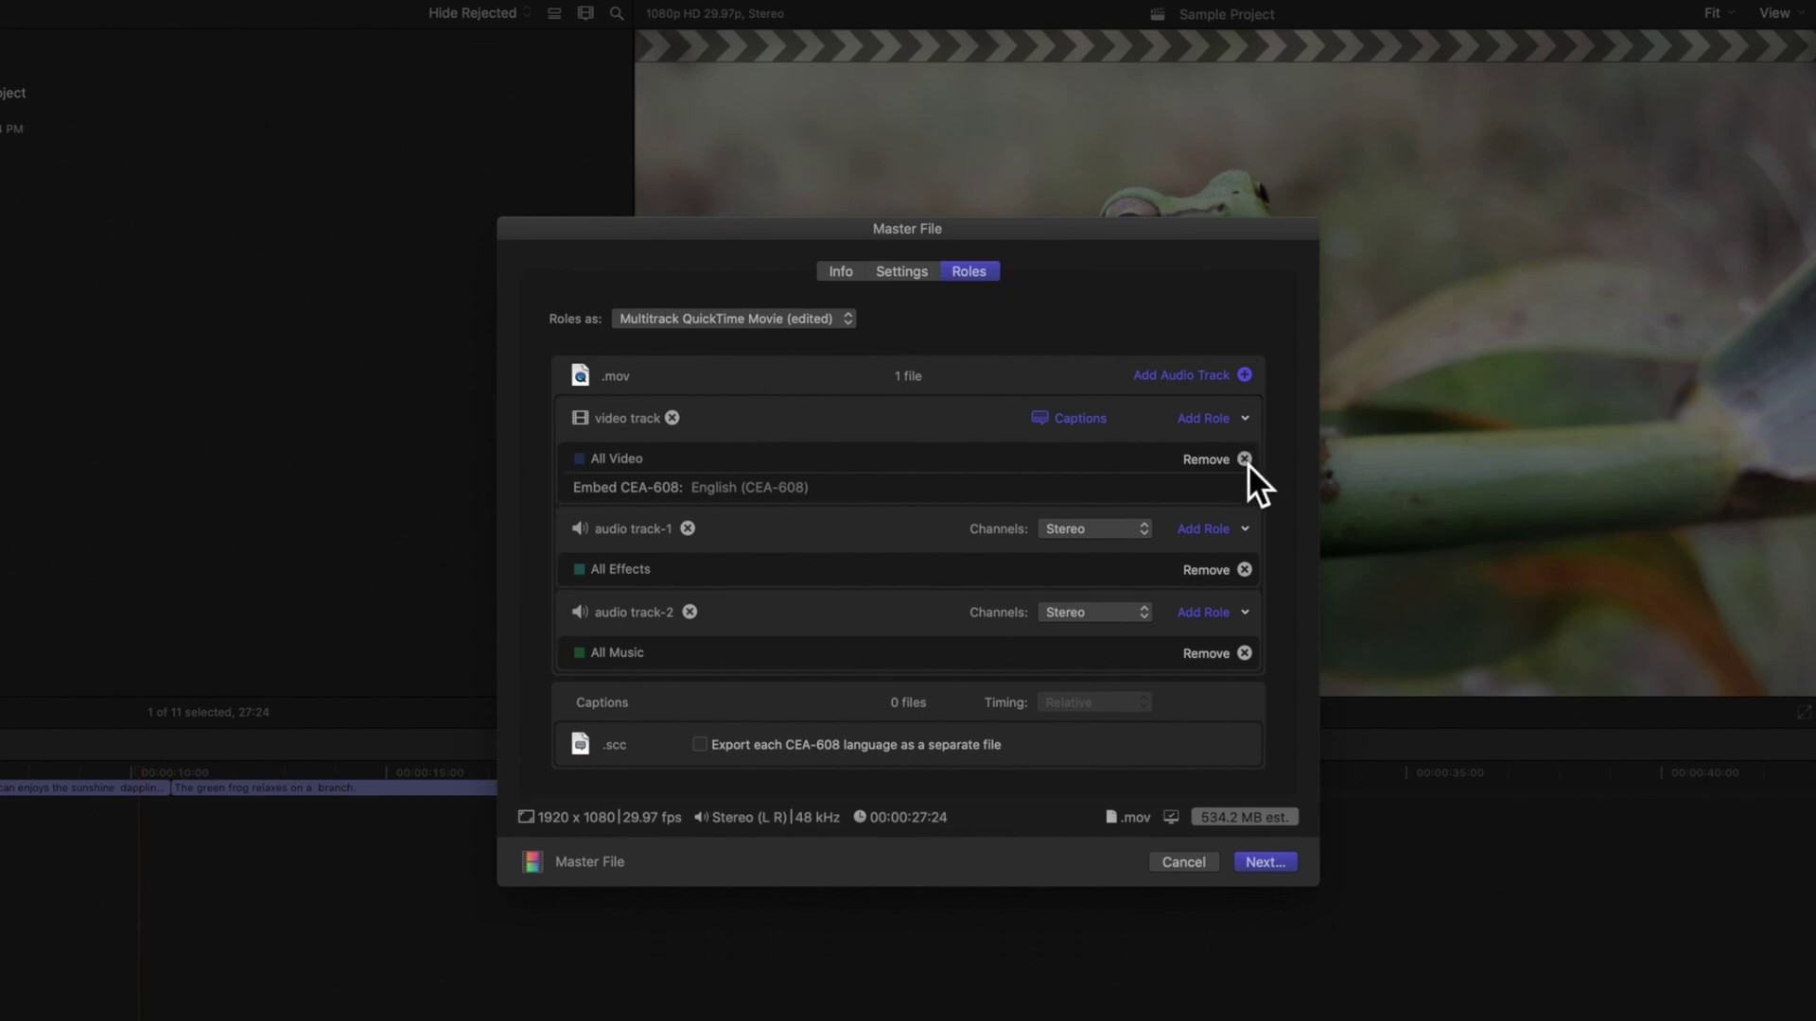
key(super+z)
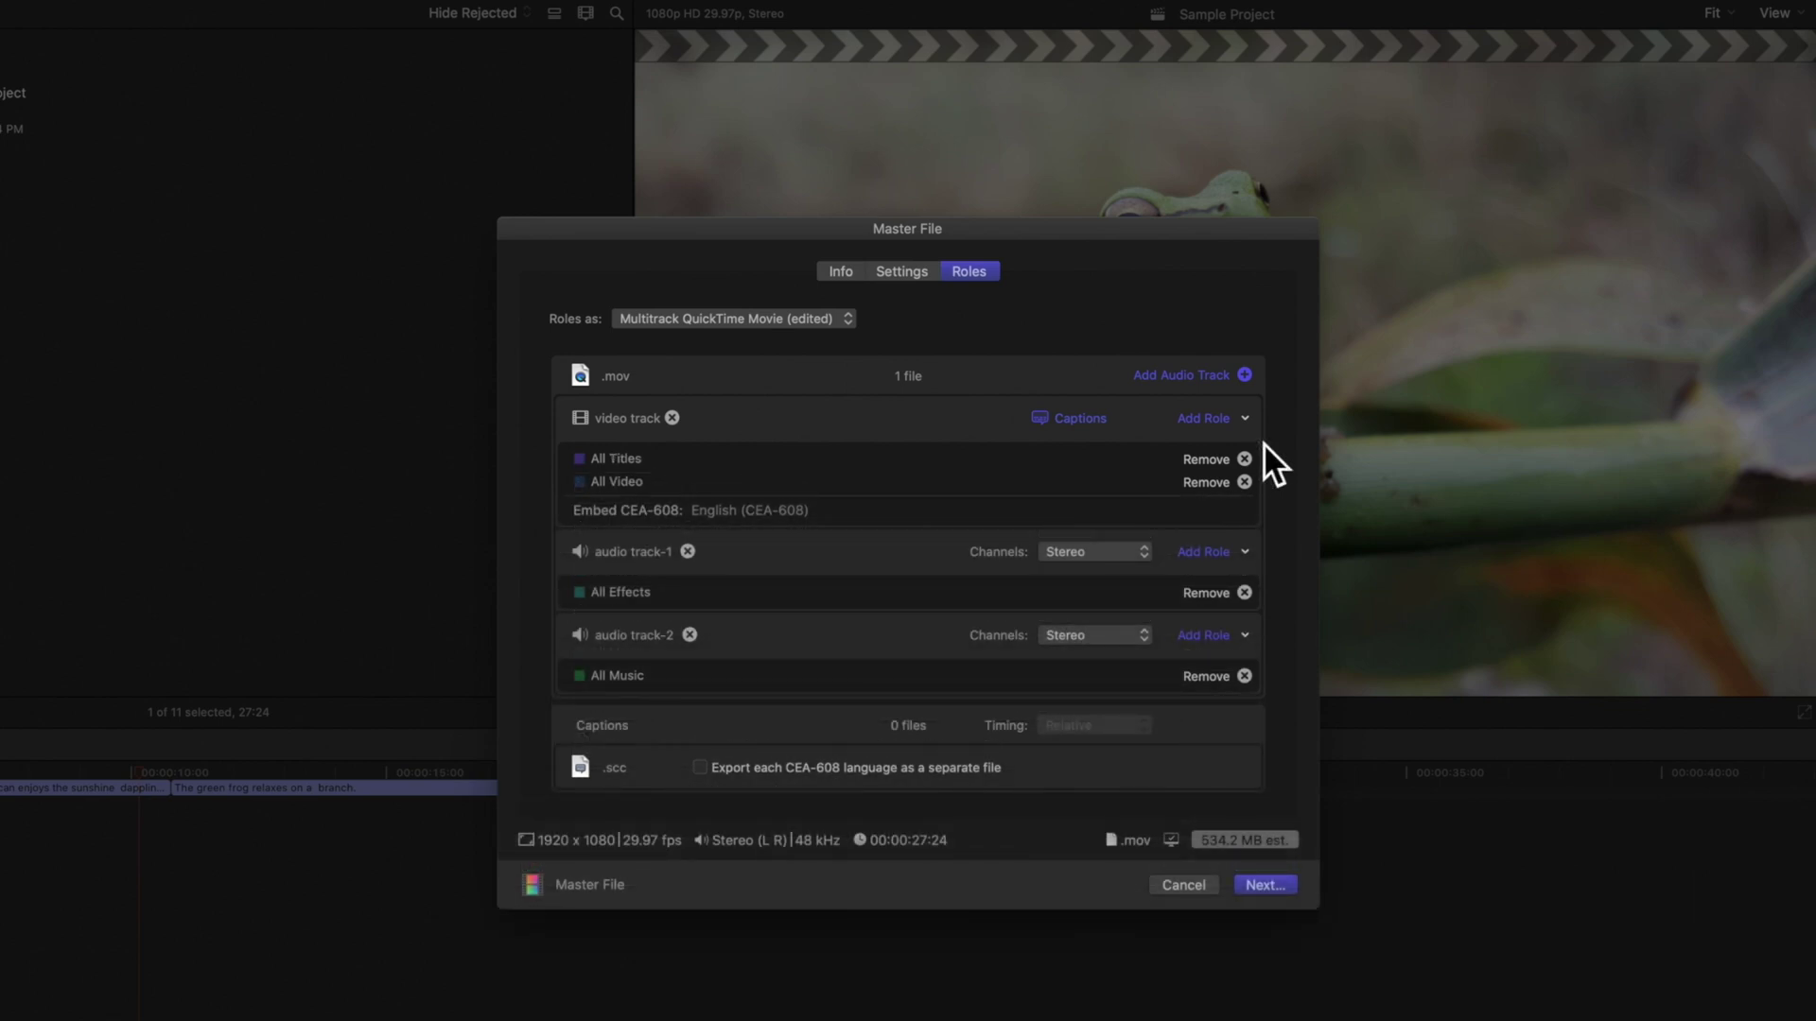
Step: Make audio track 2 mono and drop the extra third audio track
click(1243, 376)
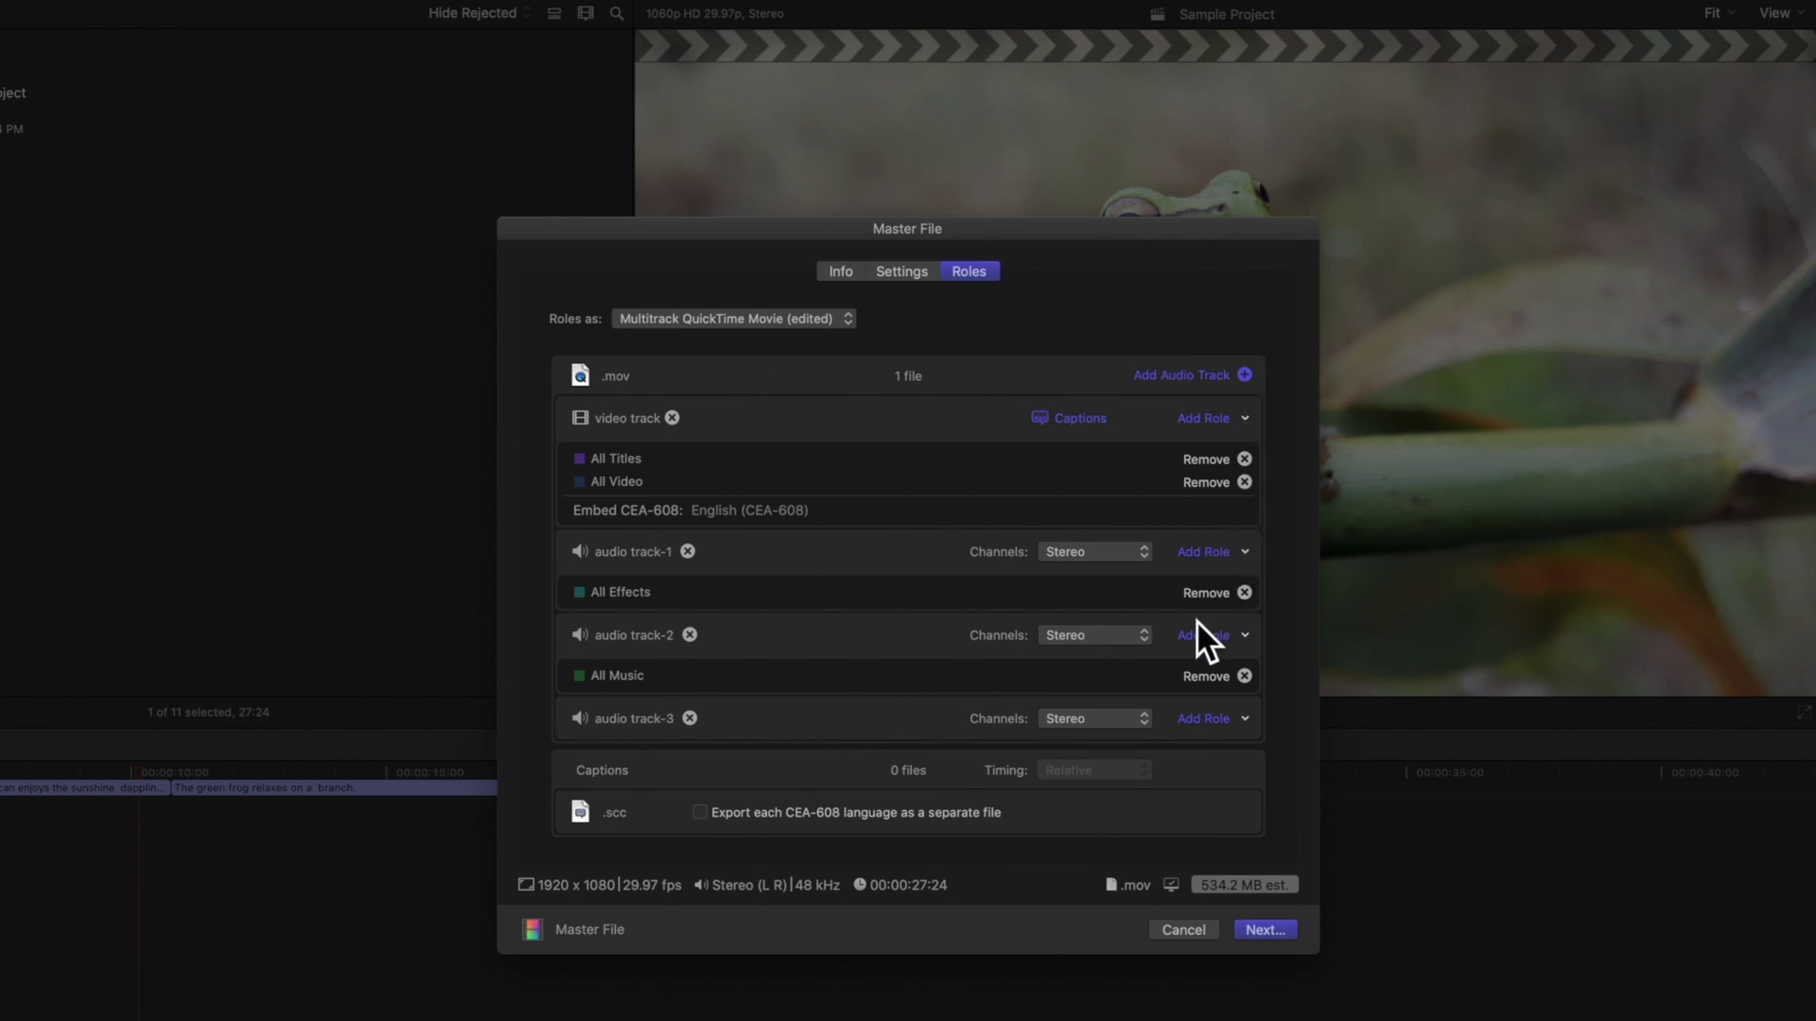
click(1146, 635)
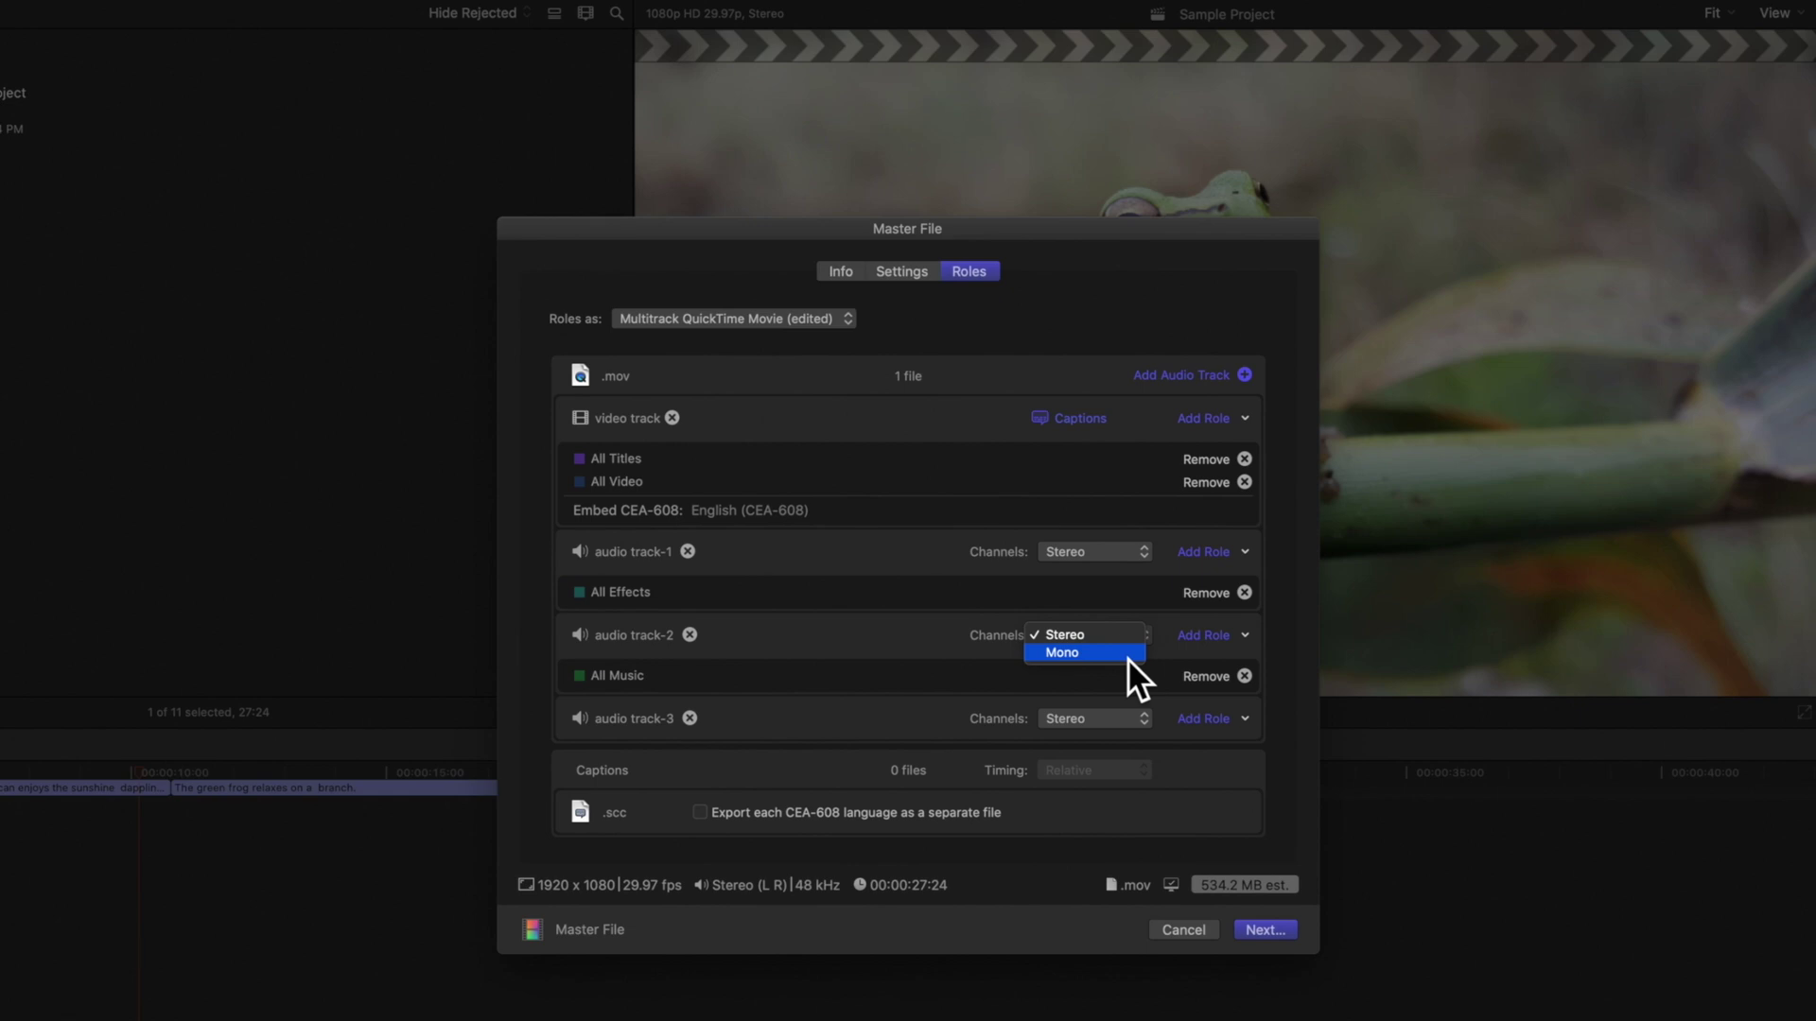
click(1127, 656)
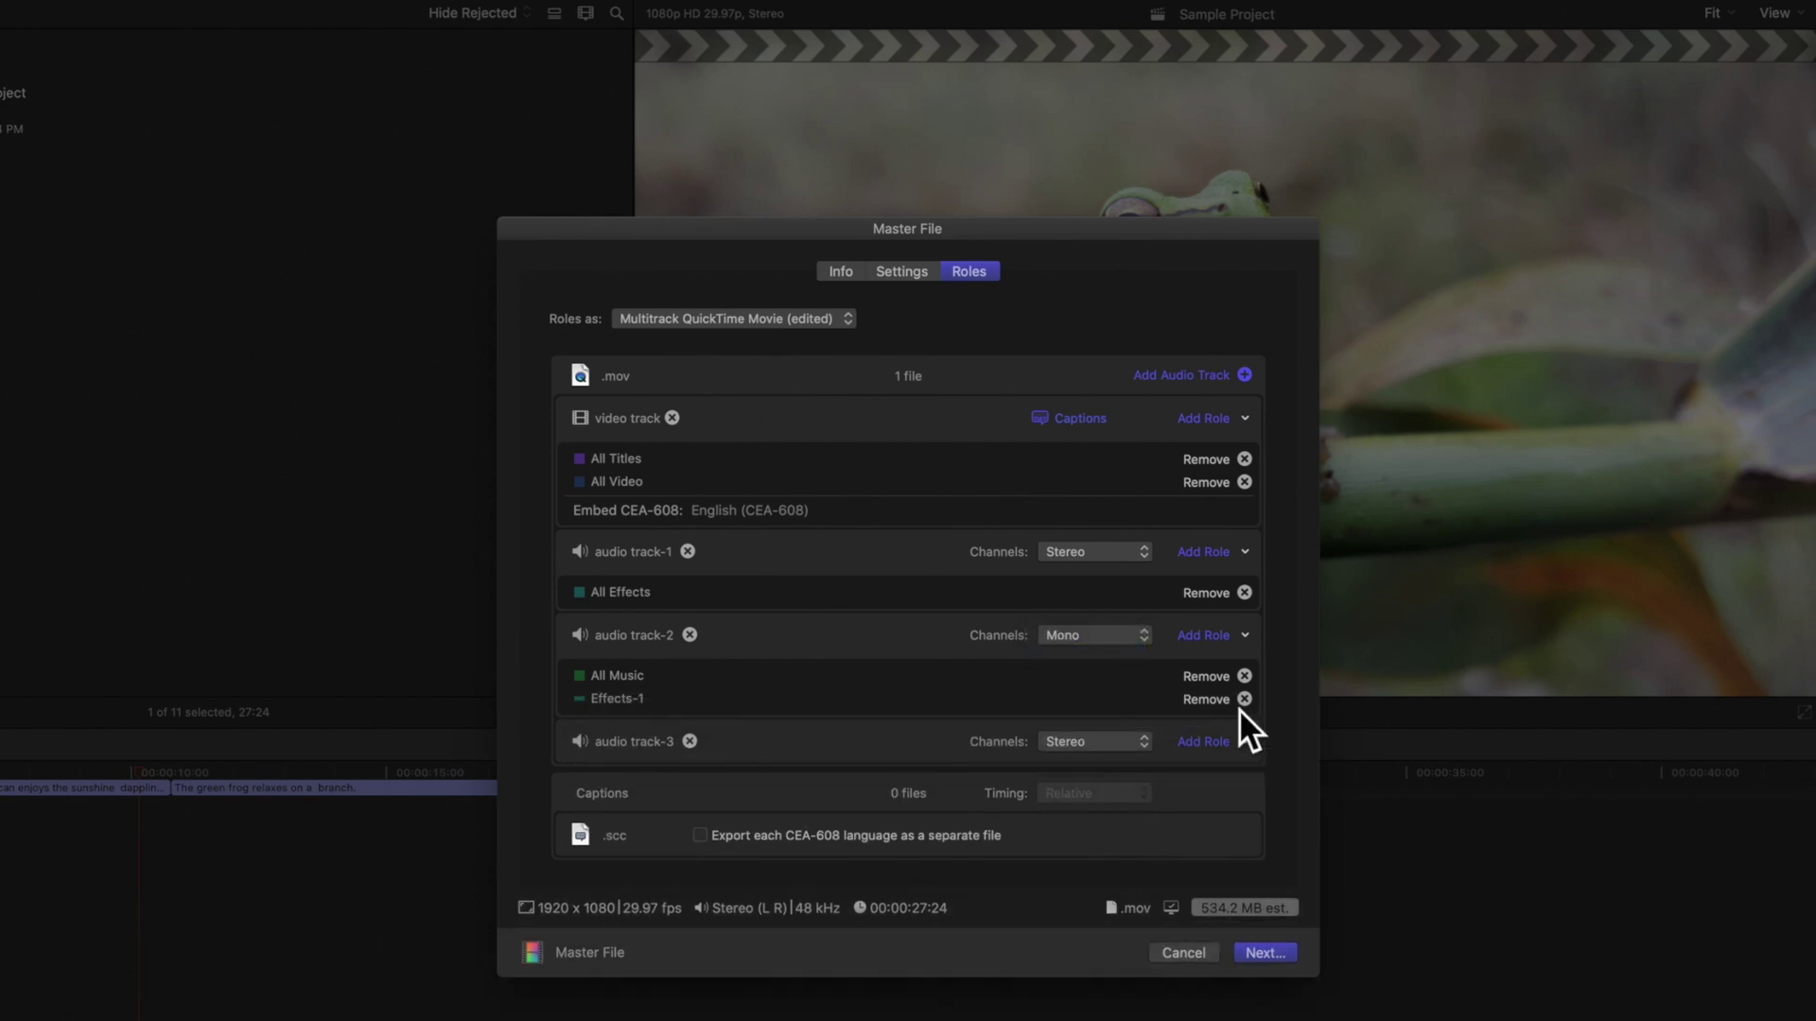
click(700, 751)
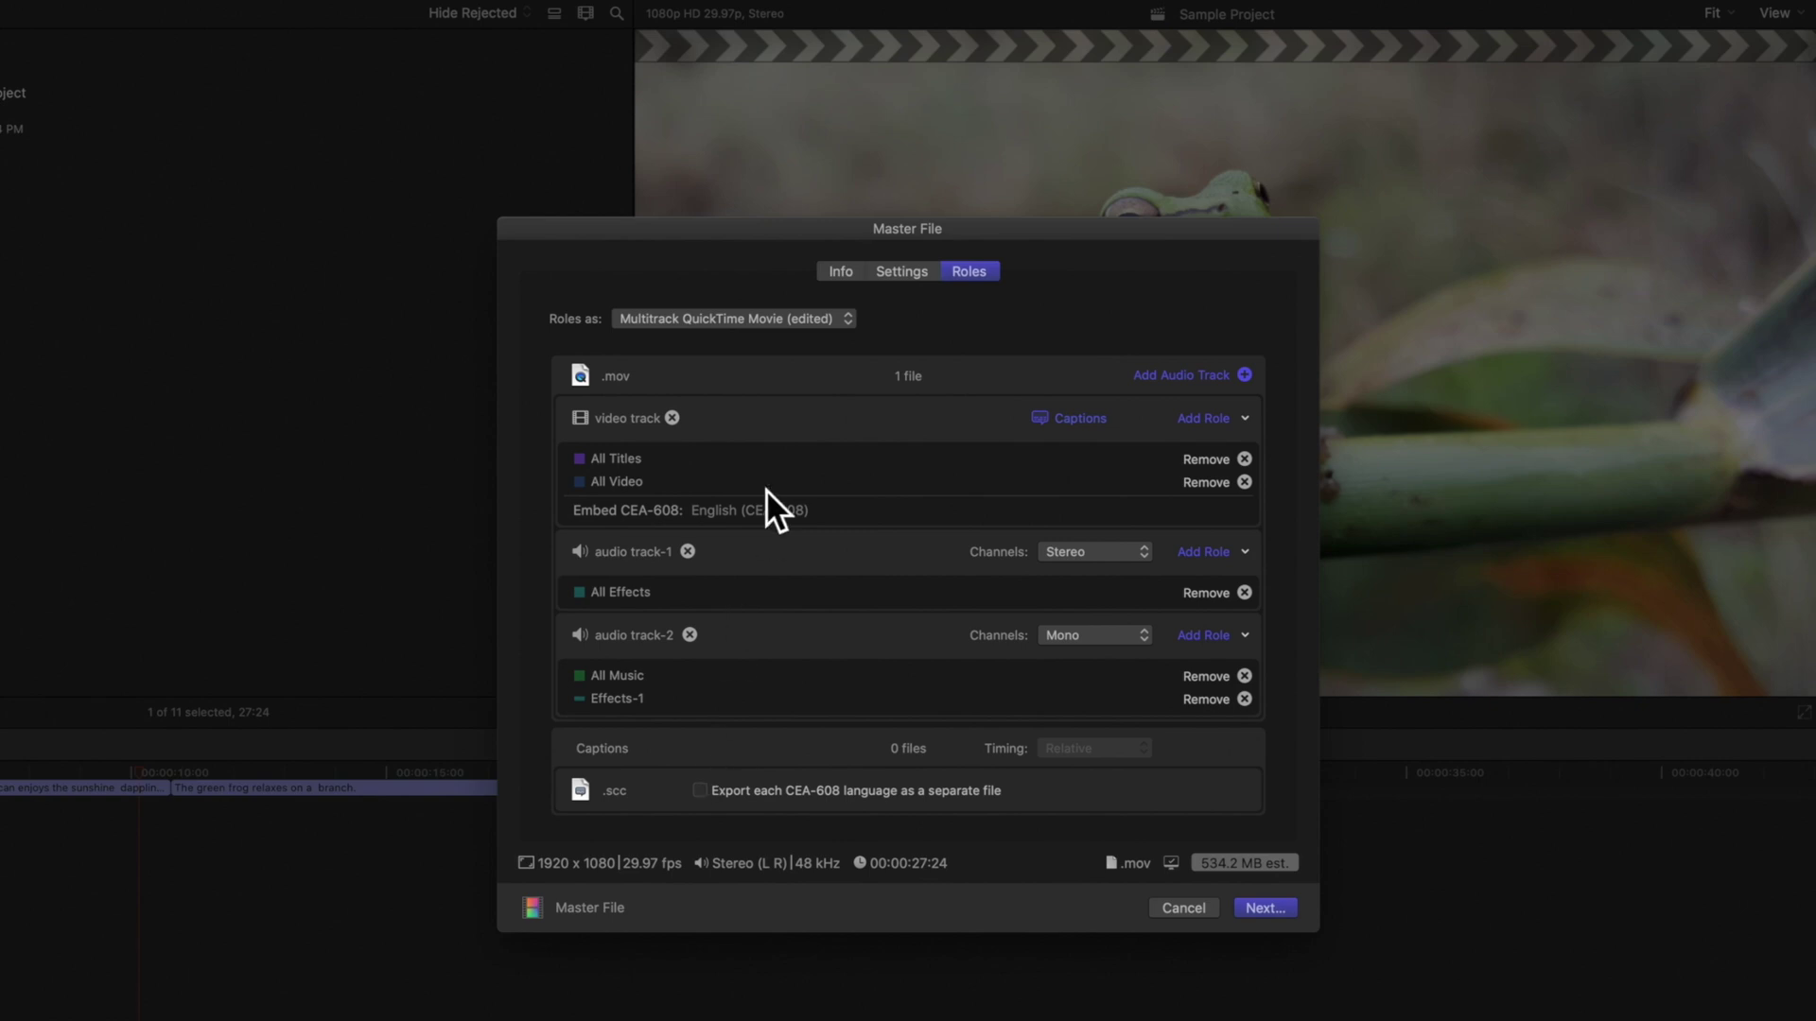
Step: Save the roles layout as the preset 'Multitrack QuickTime Movie - Example'
click(779, 321)
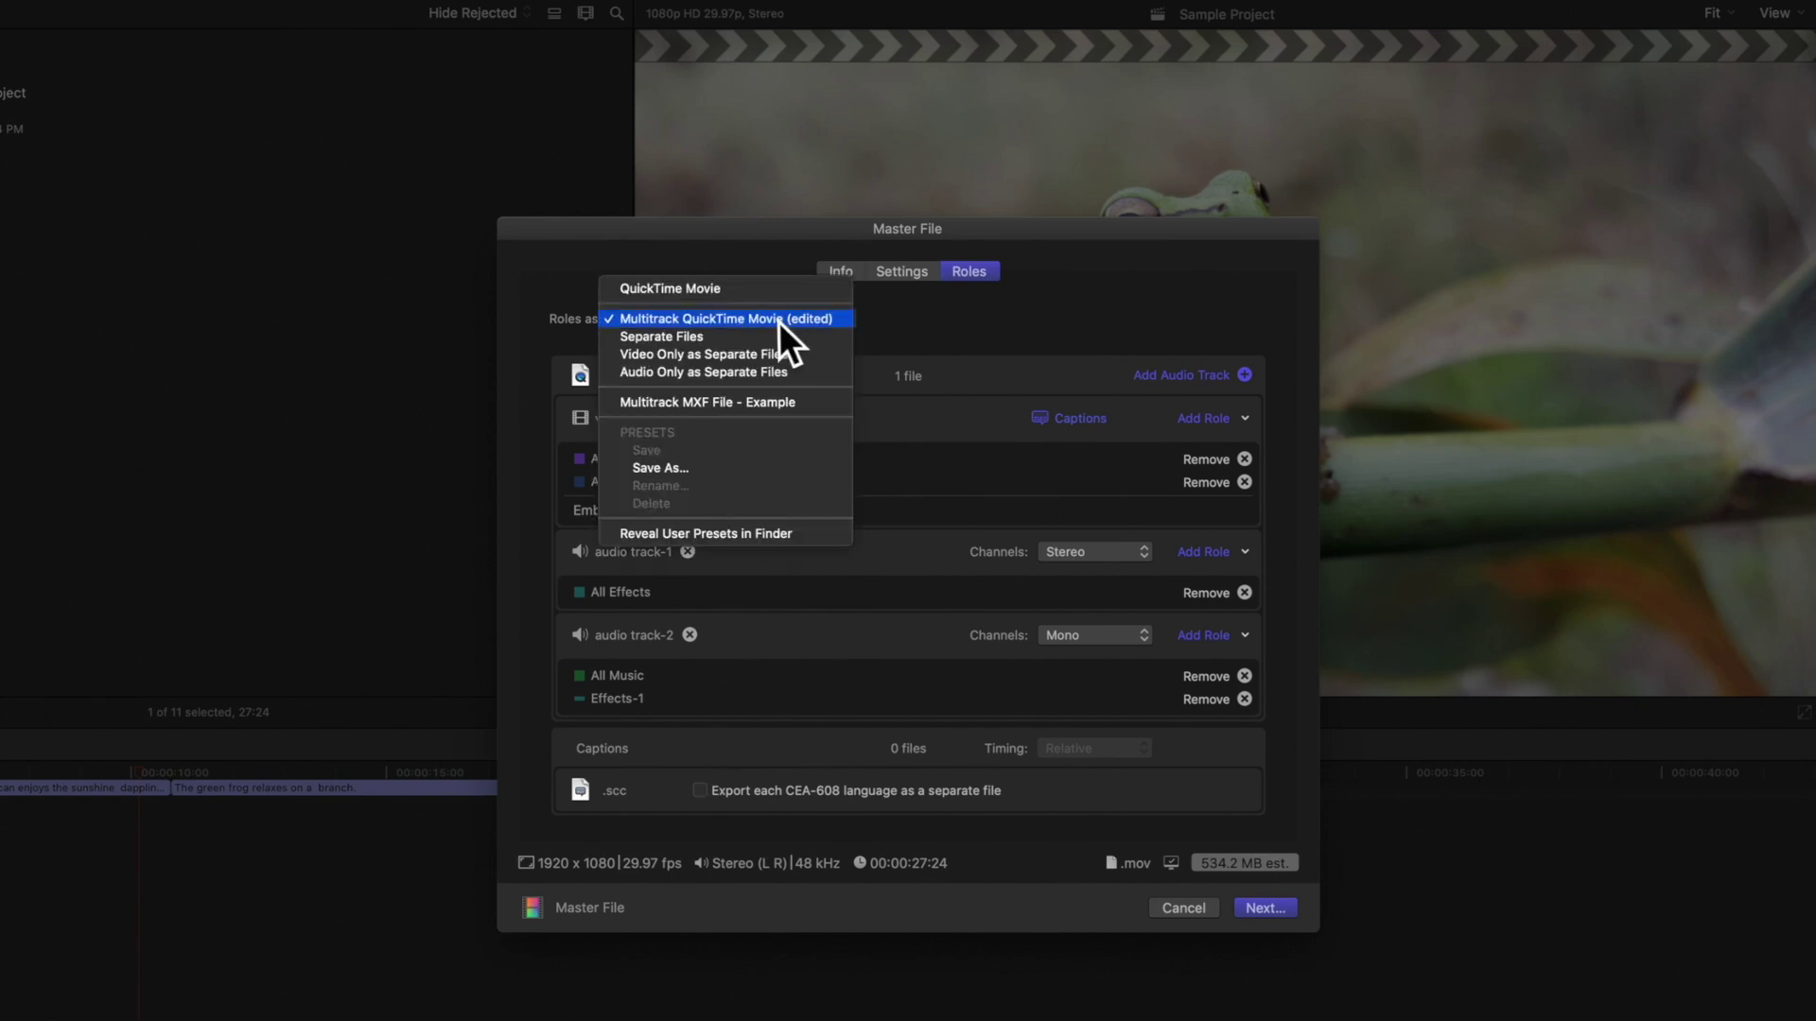
click(715, 467)
click(1021, 273)
text(- Example)
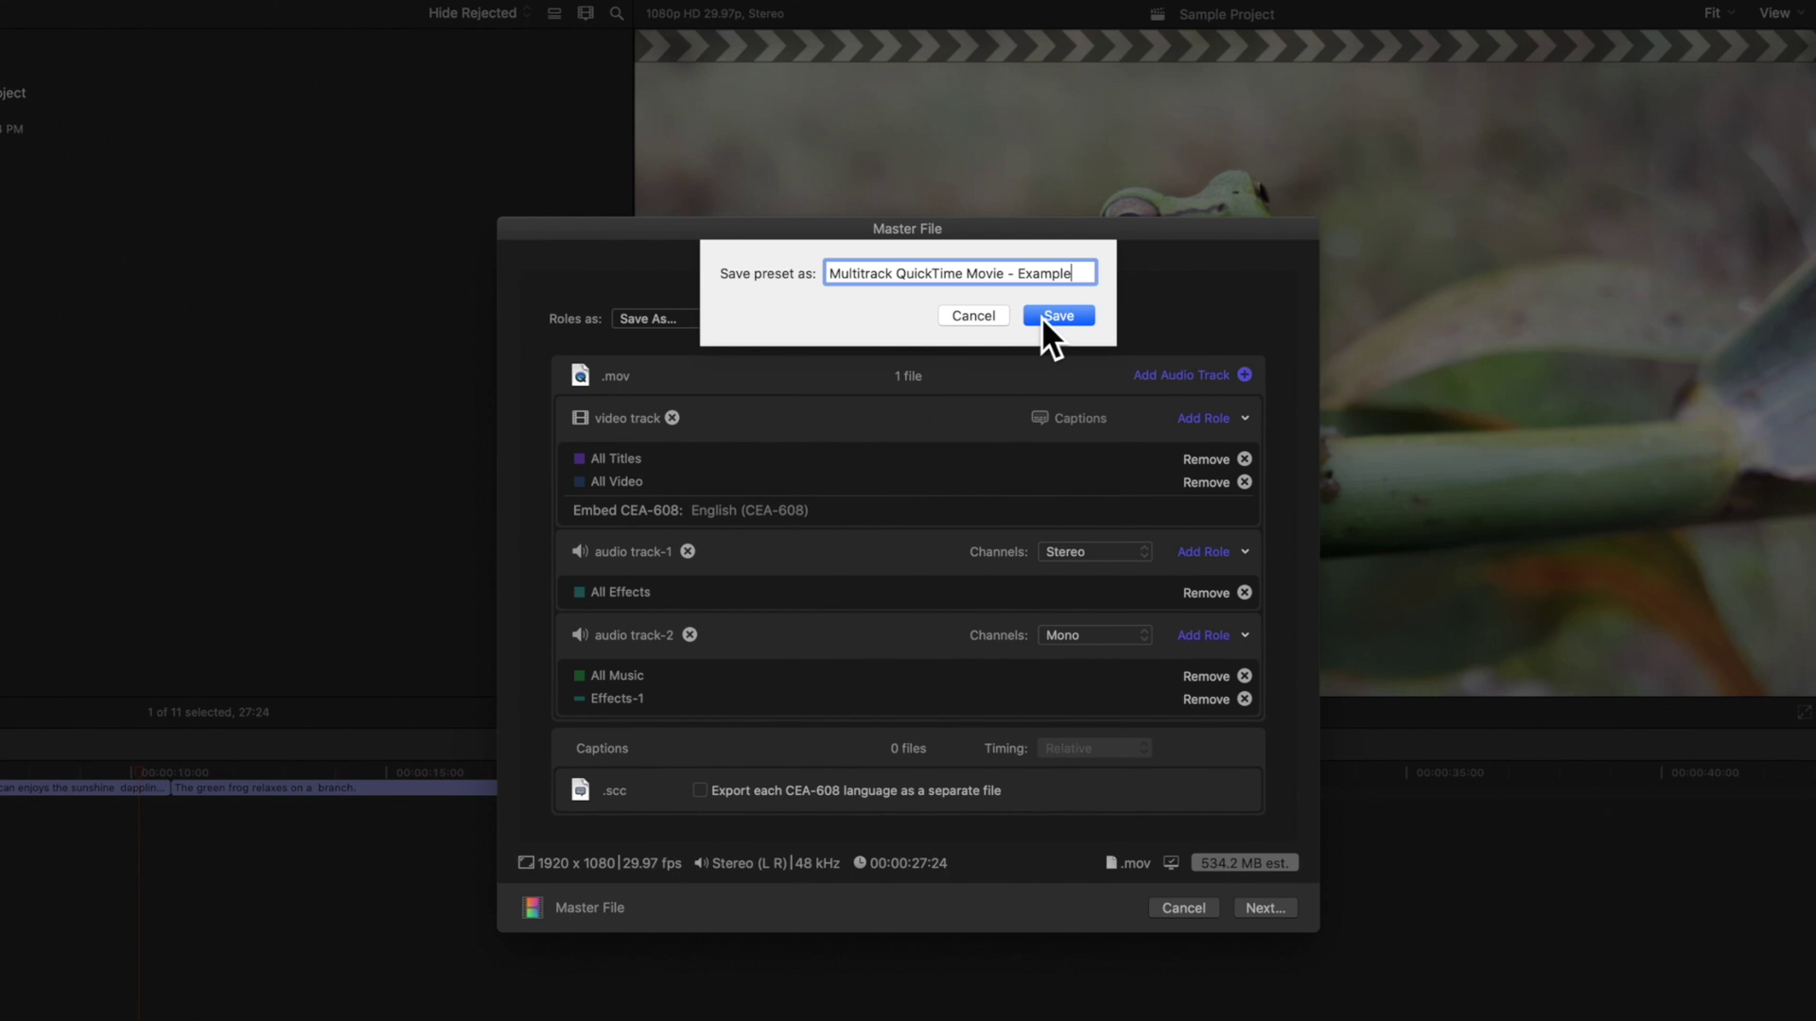
click(1042, 316)
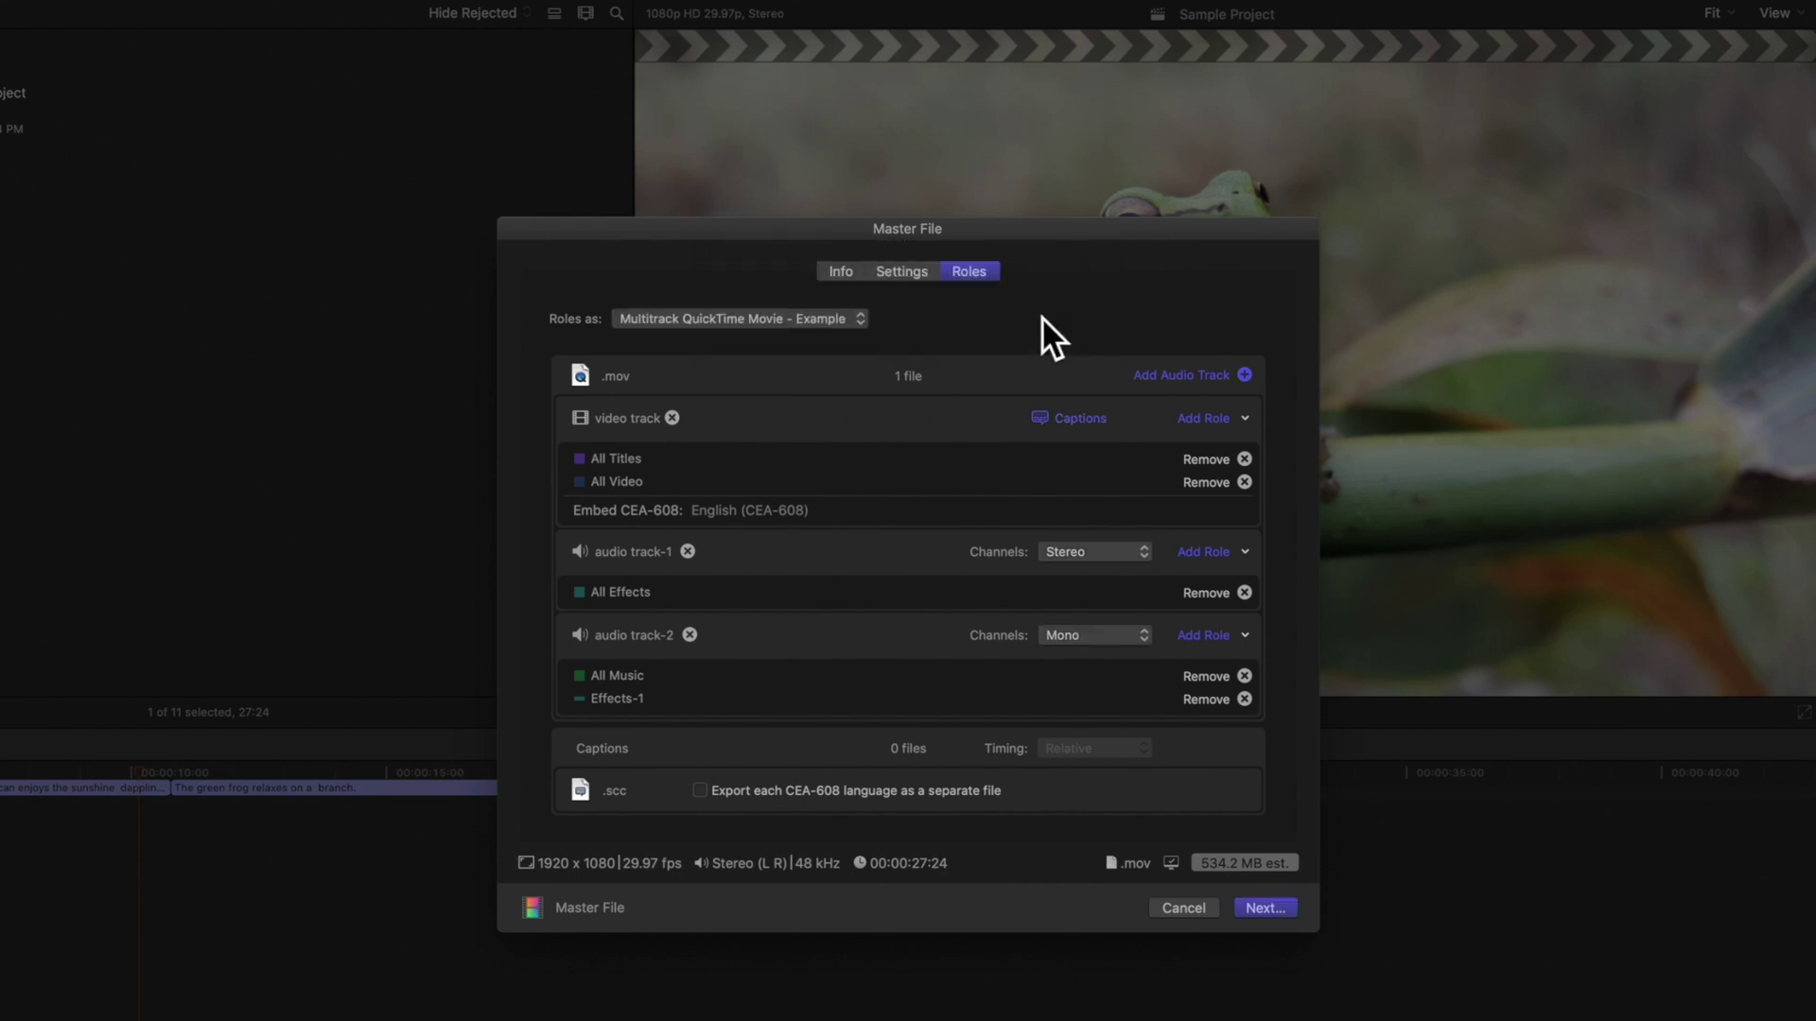
Step: Delete the 'Multitrack MXF File - Example' roles preset
click(850, 320)
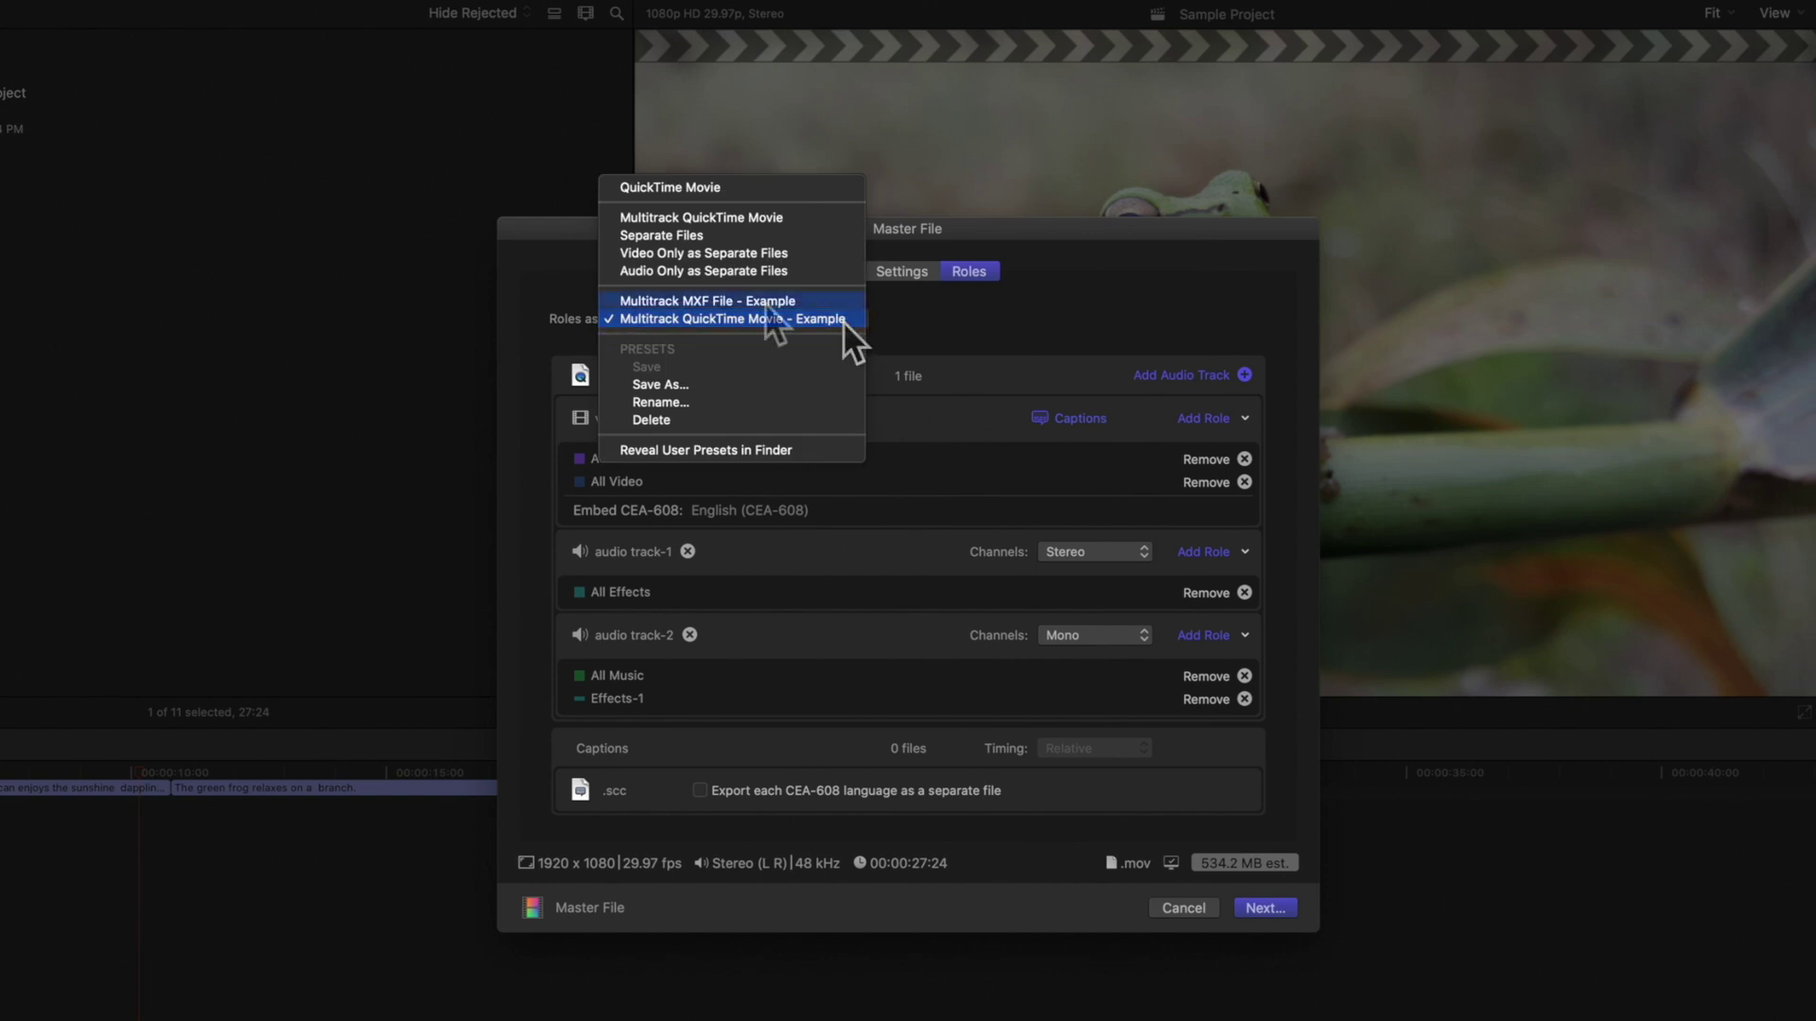
click(764, 303)
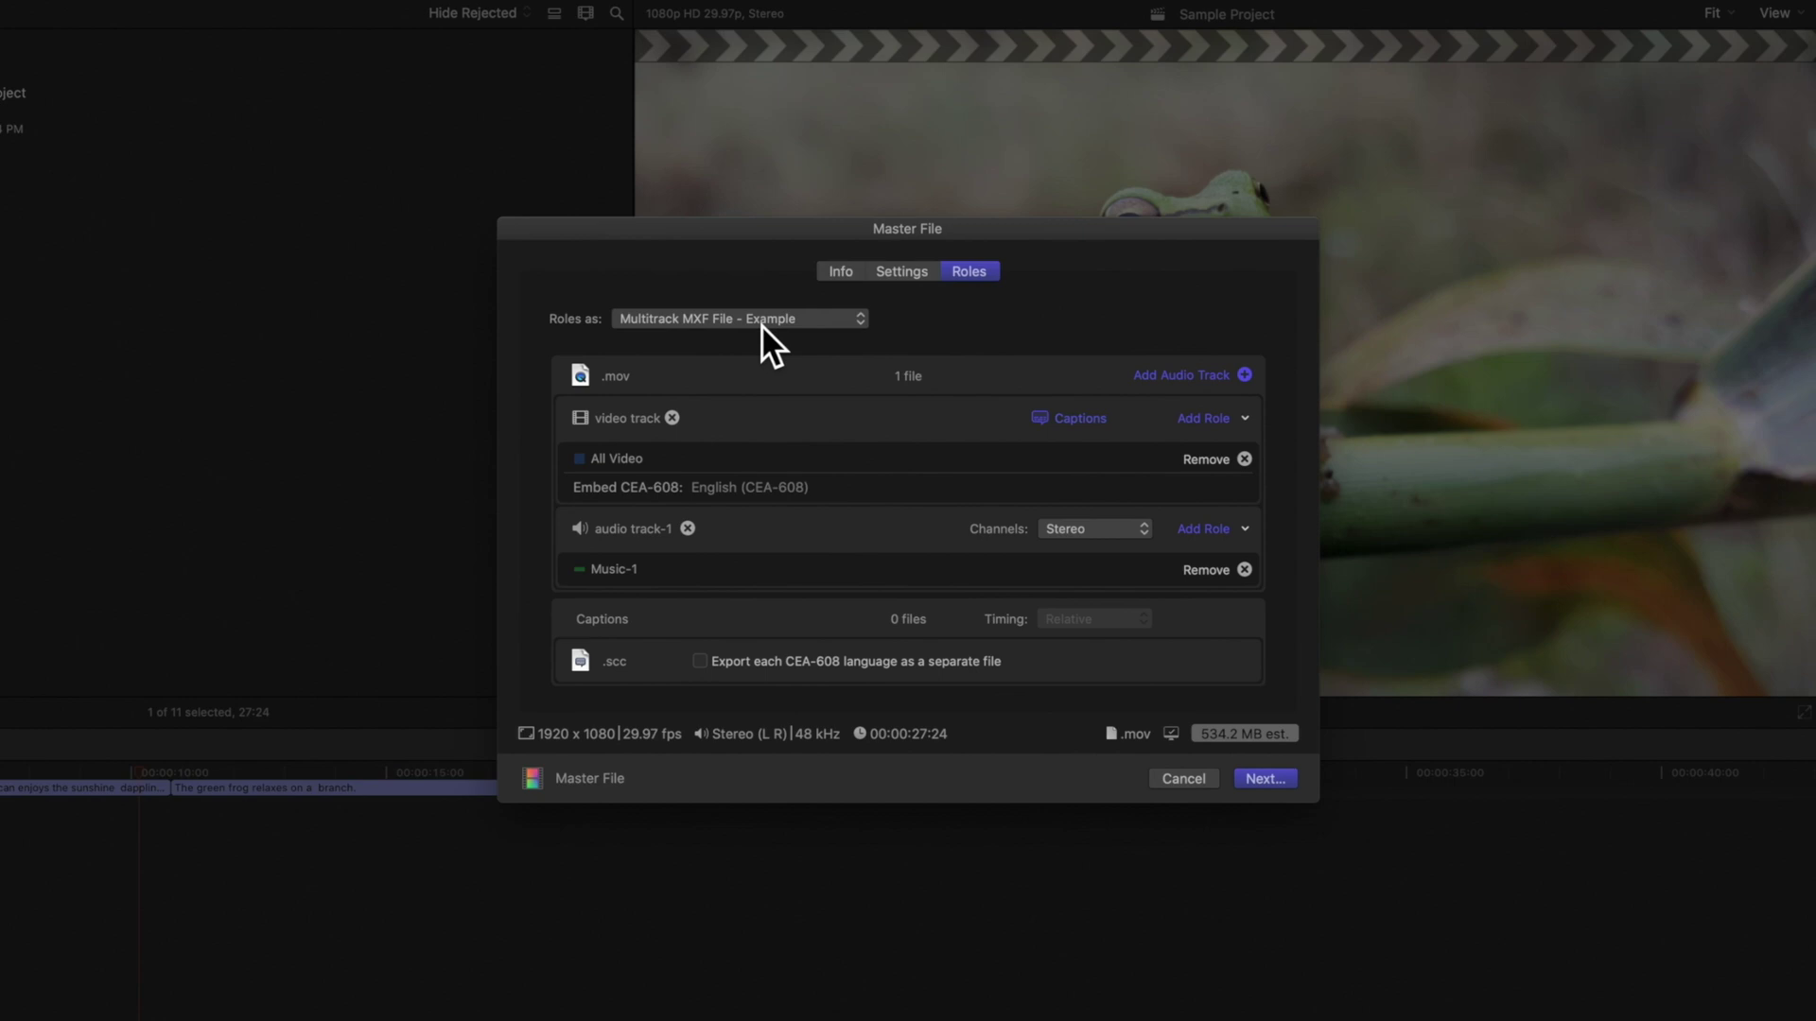
click(762, 320)
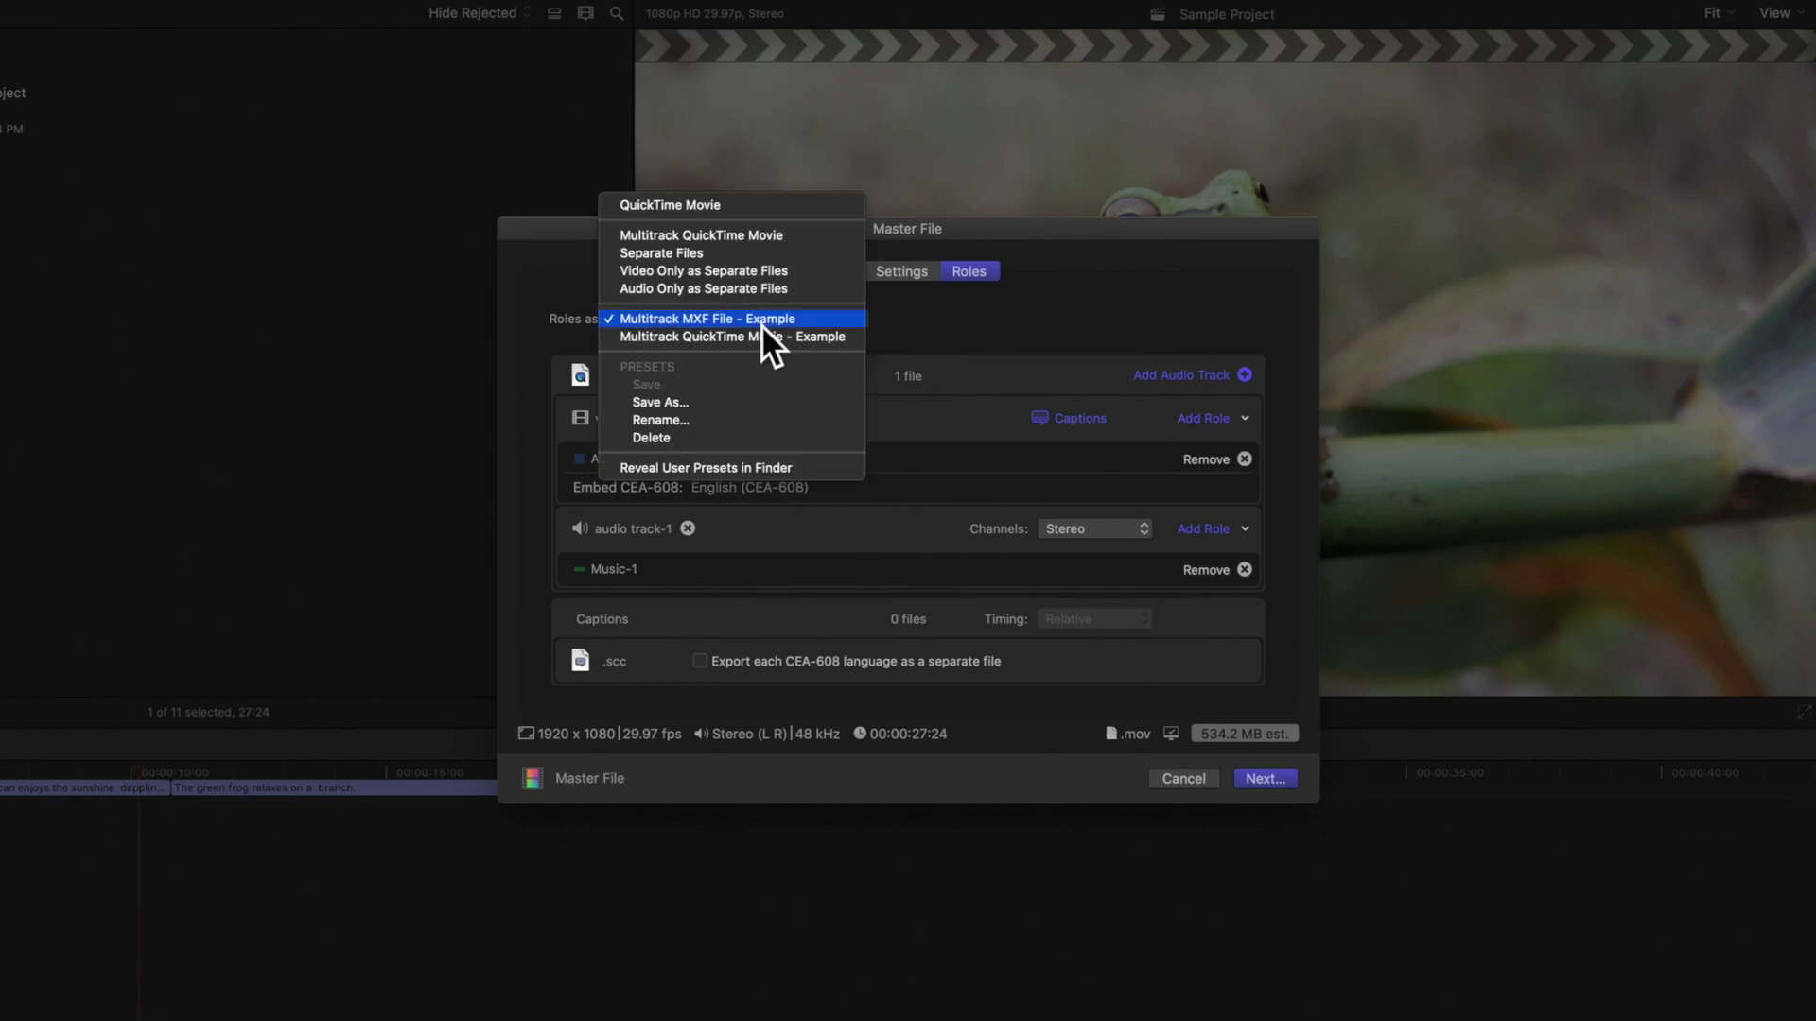
click(683, 438)
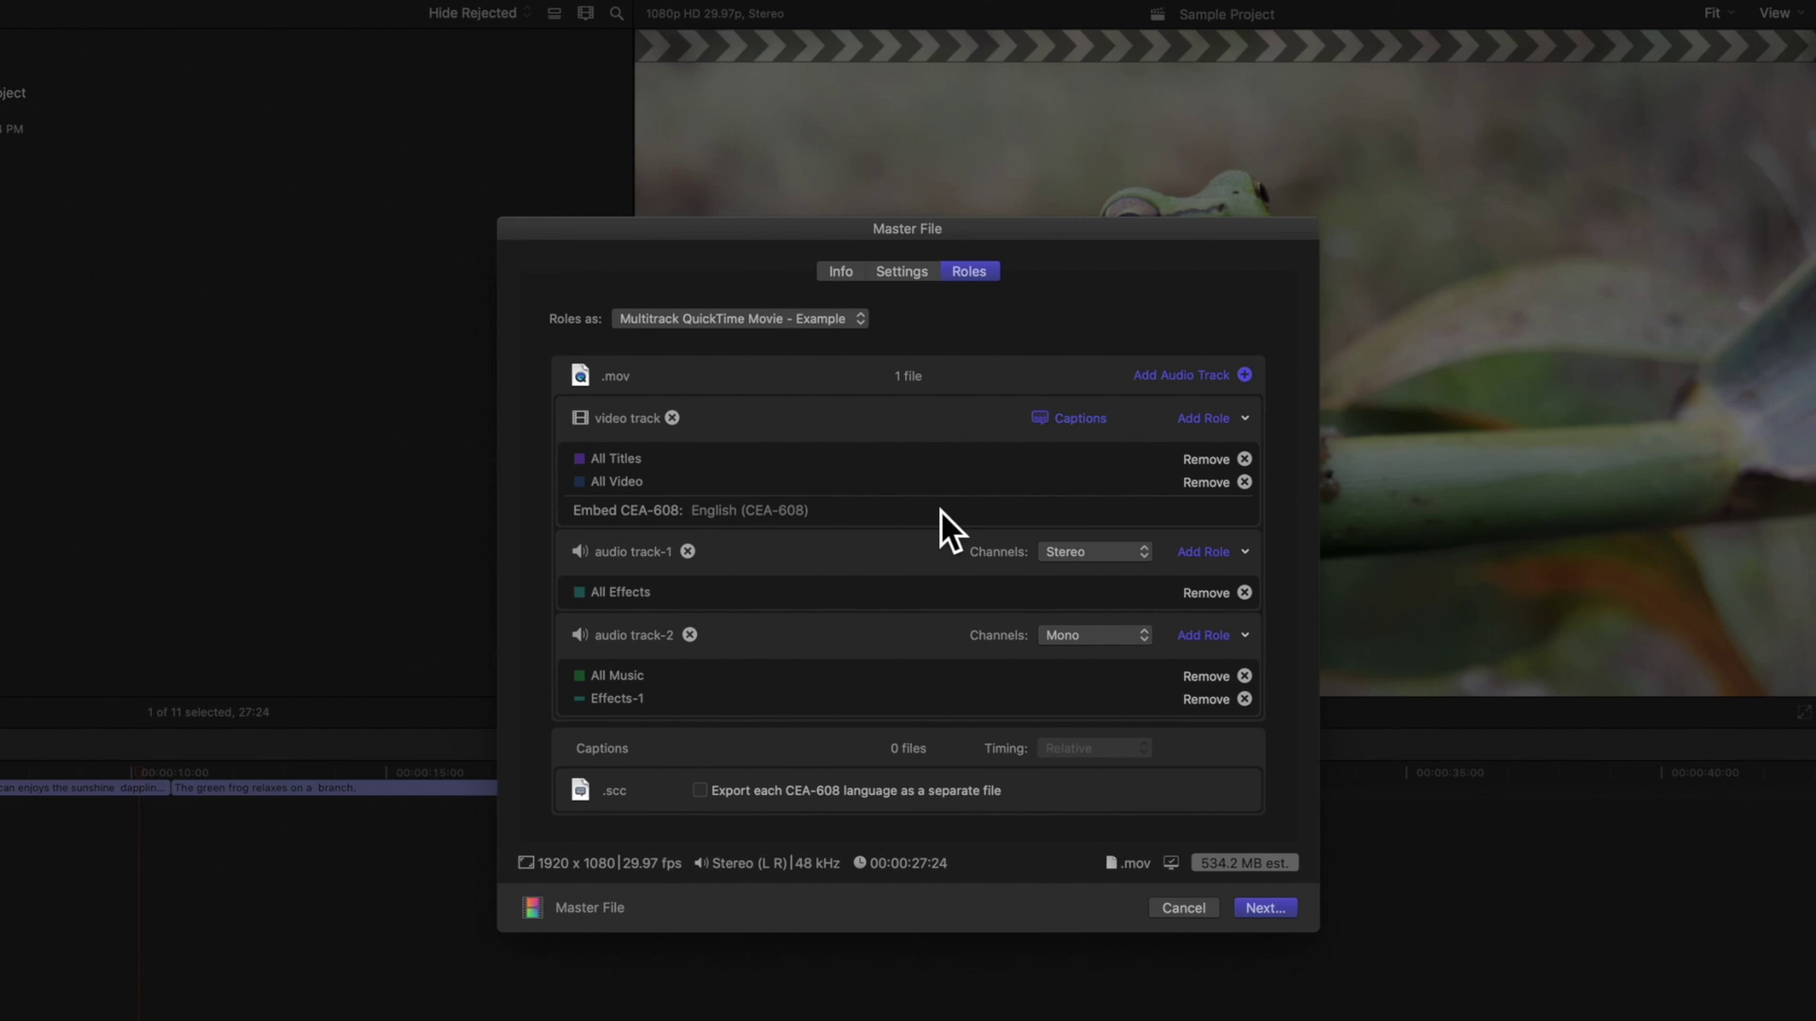
Step: Remove audio track 2 and the video track, then save as preset 'MultiTrack- Effects Only'
click(690, 635)
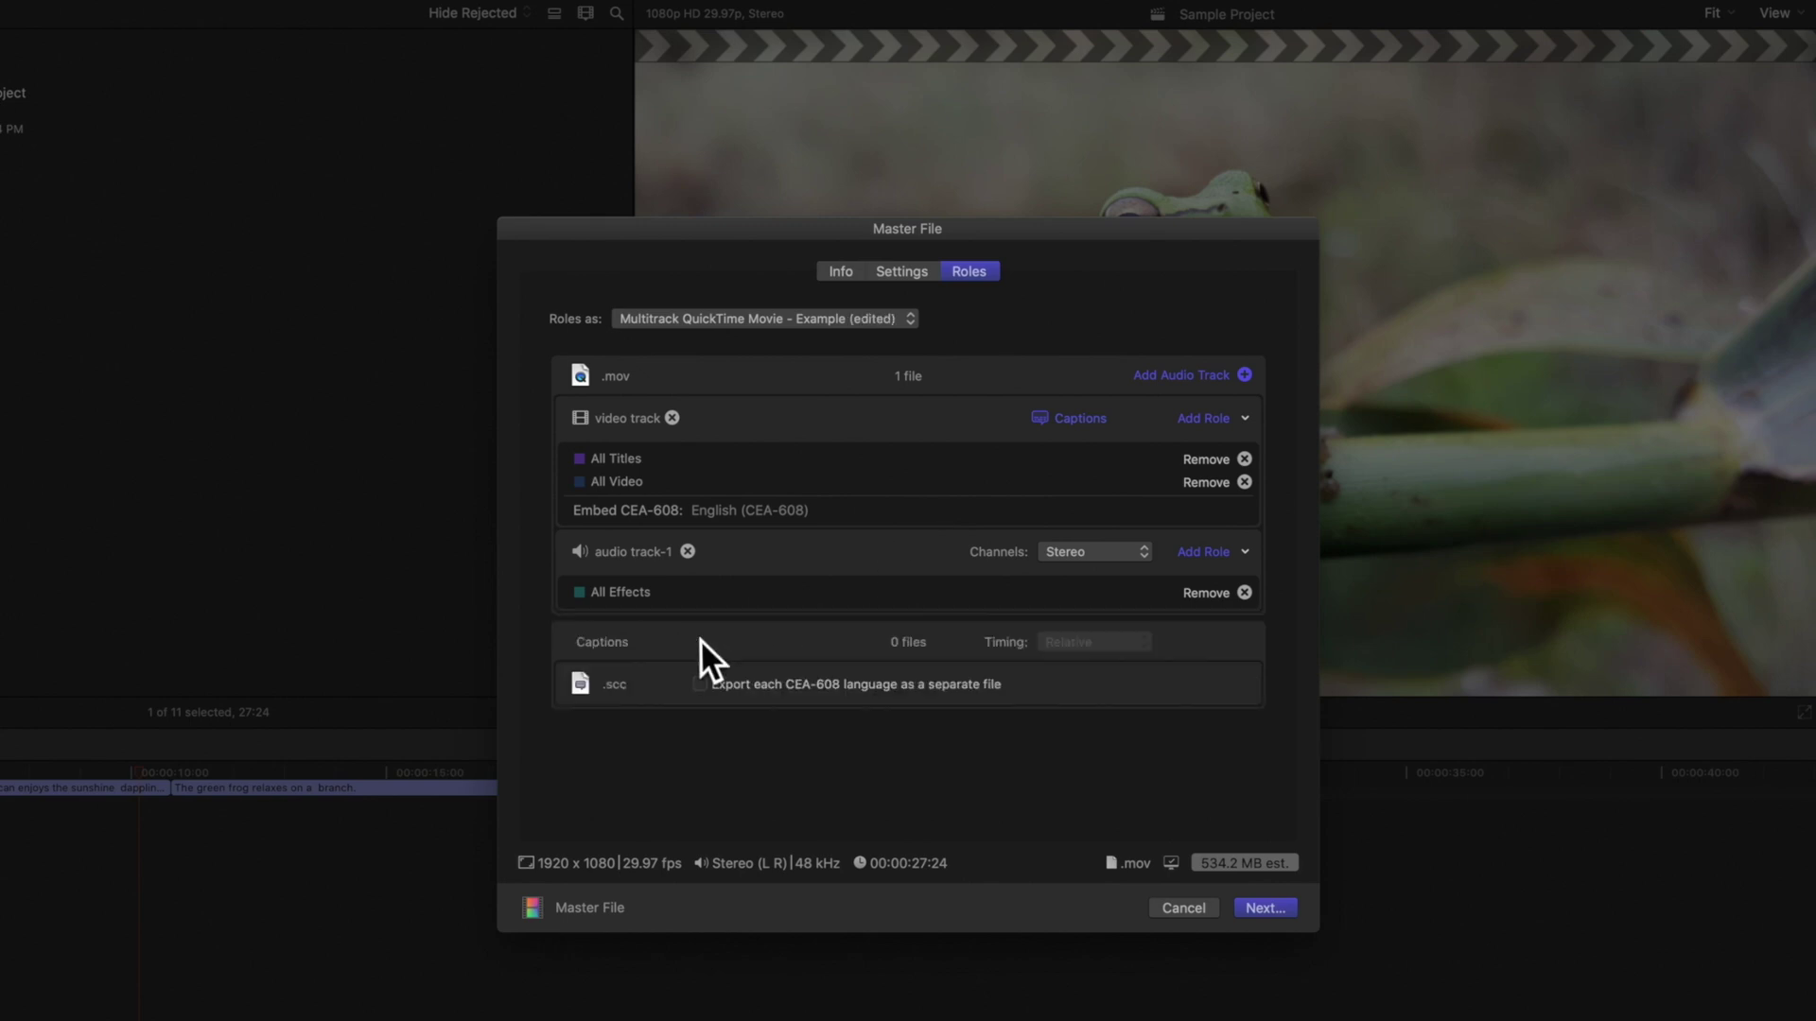
click(672, 418)
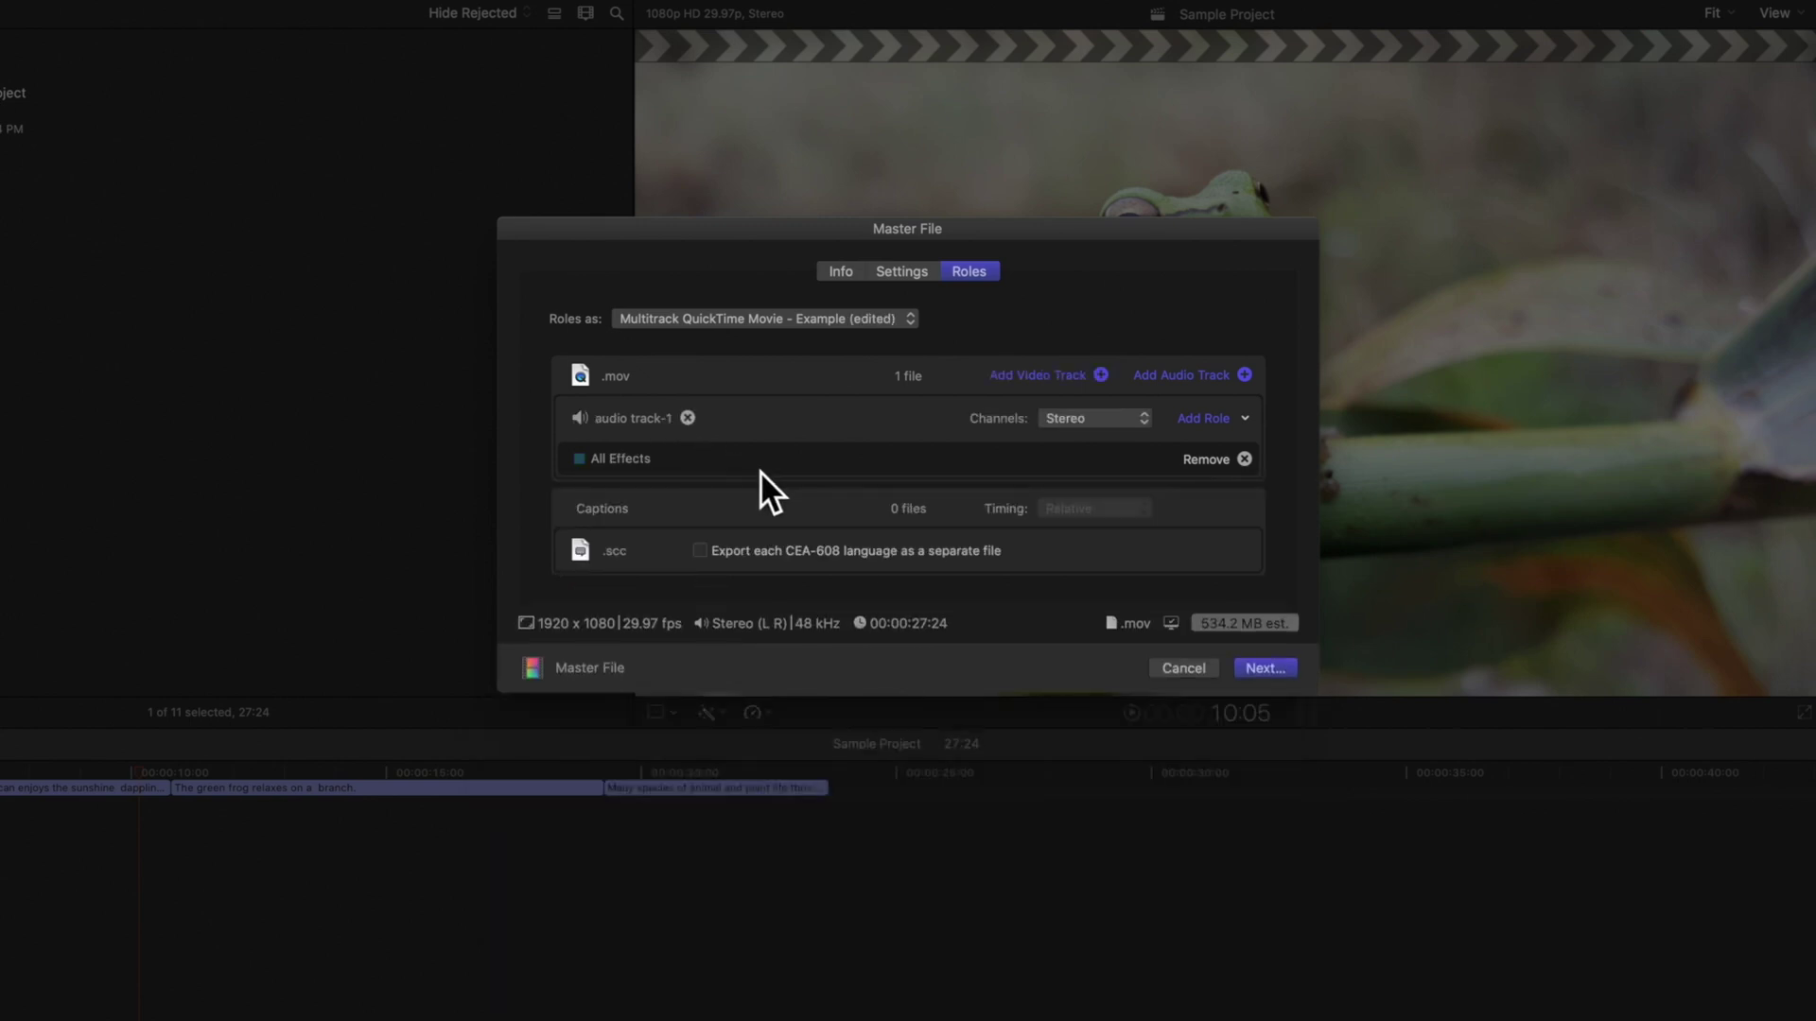
click(770, 327)
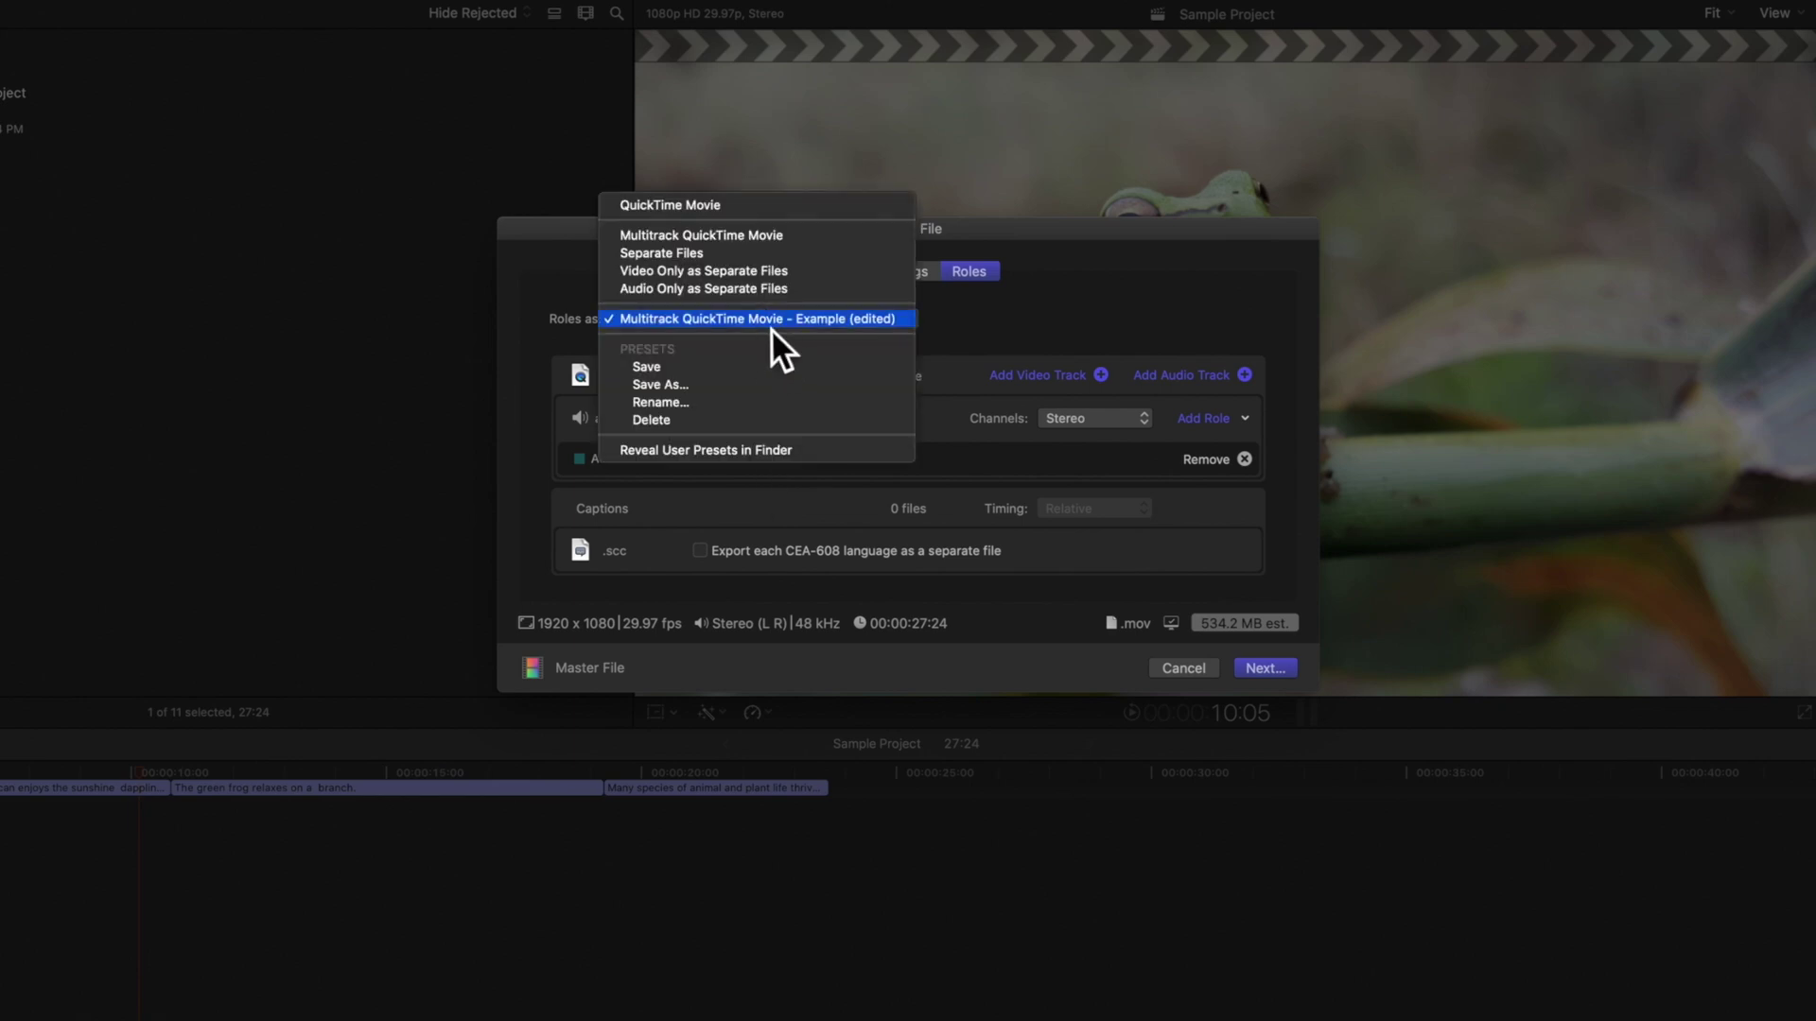
click(719, 386)
text(Mul)
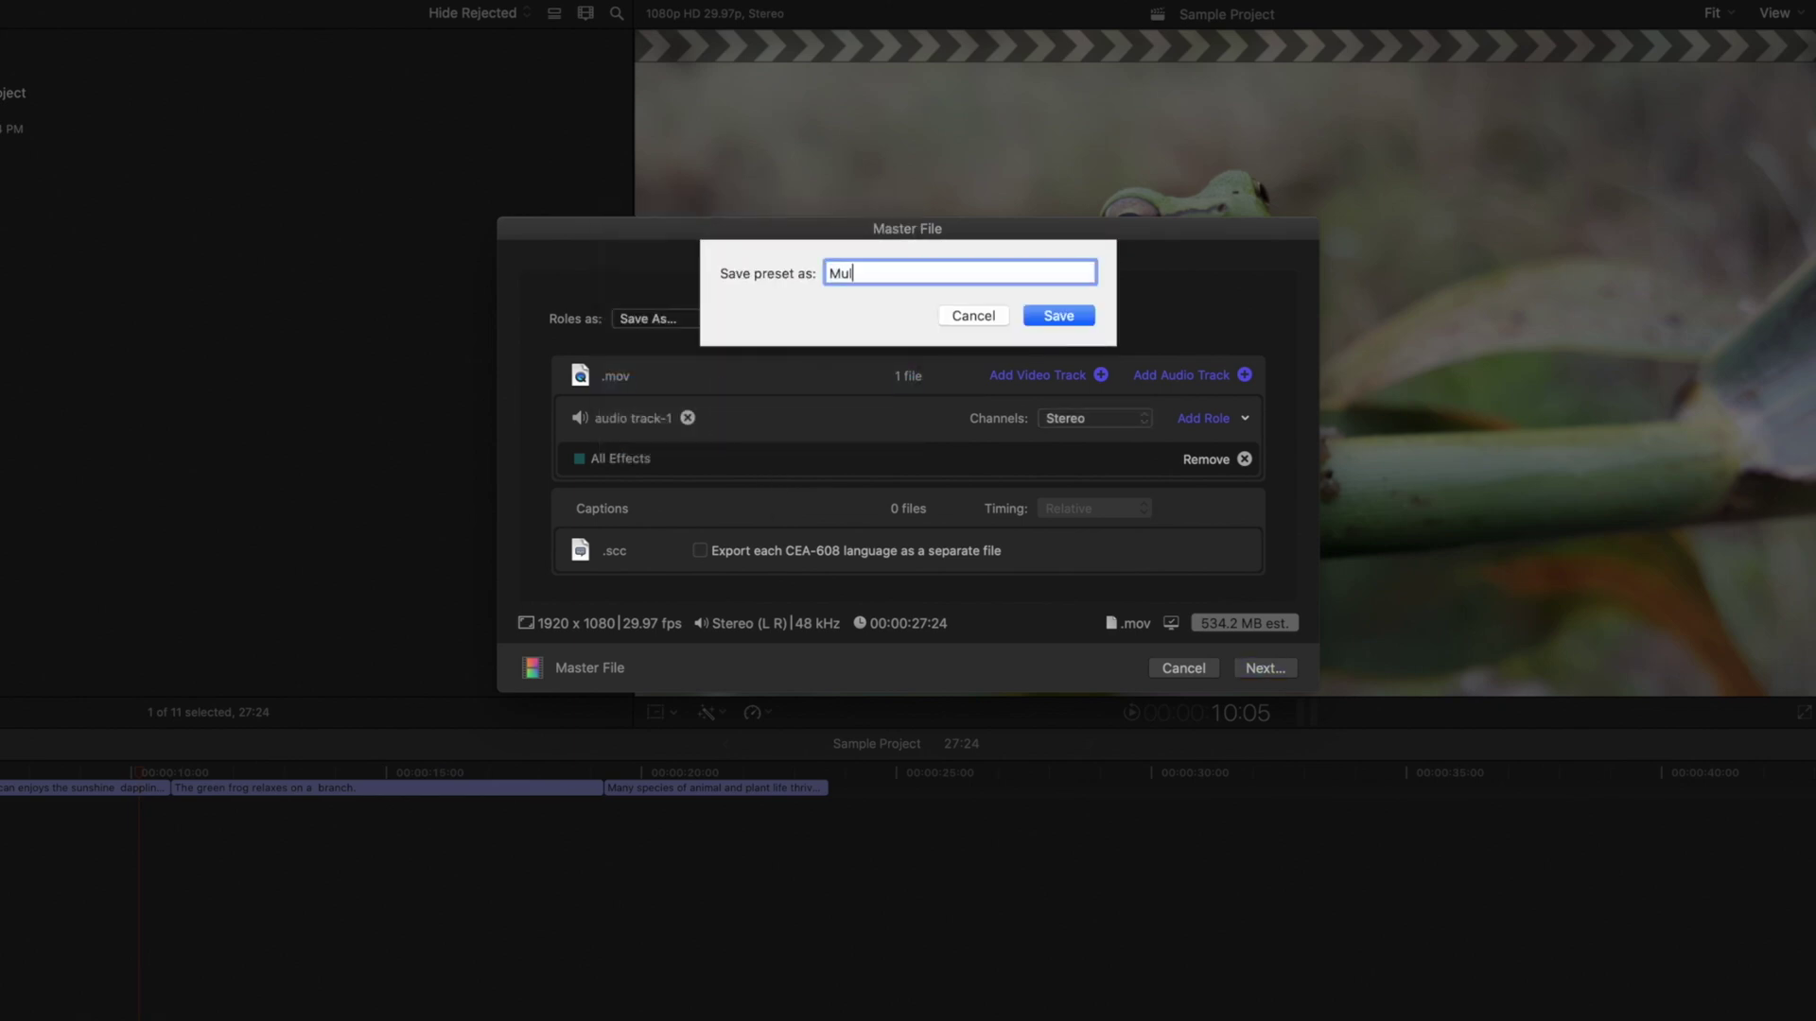
text(tiTrack- Effects Only)
click(1087, 315)
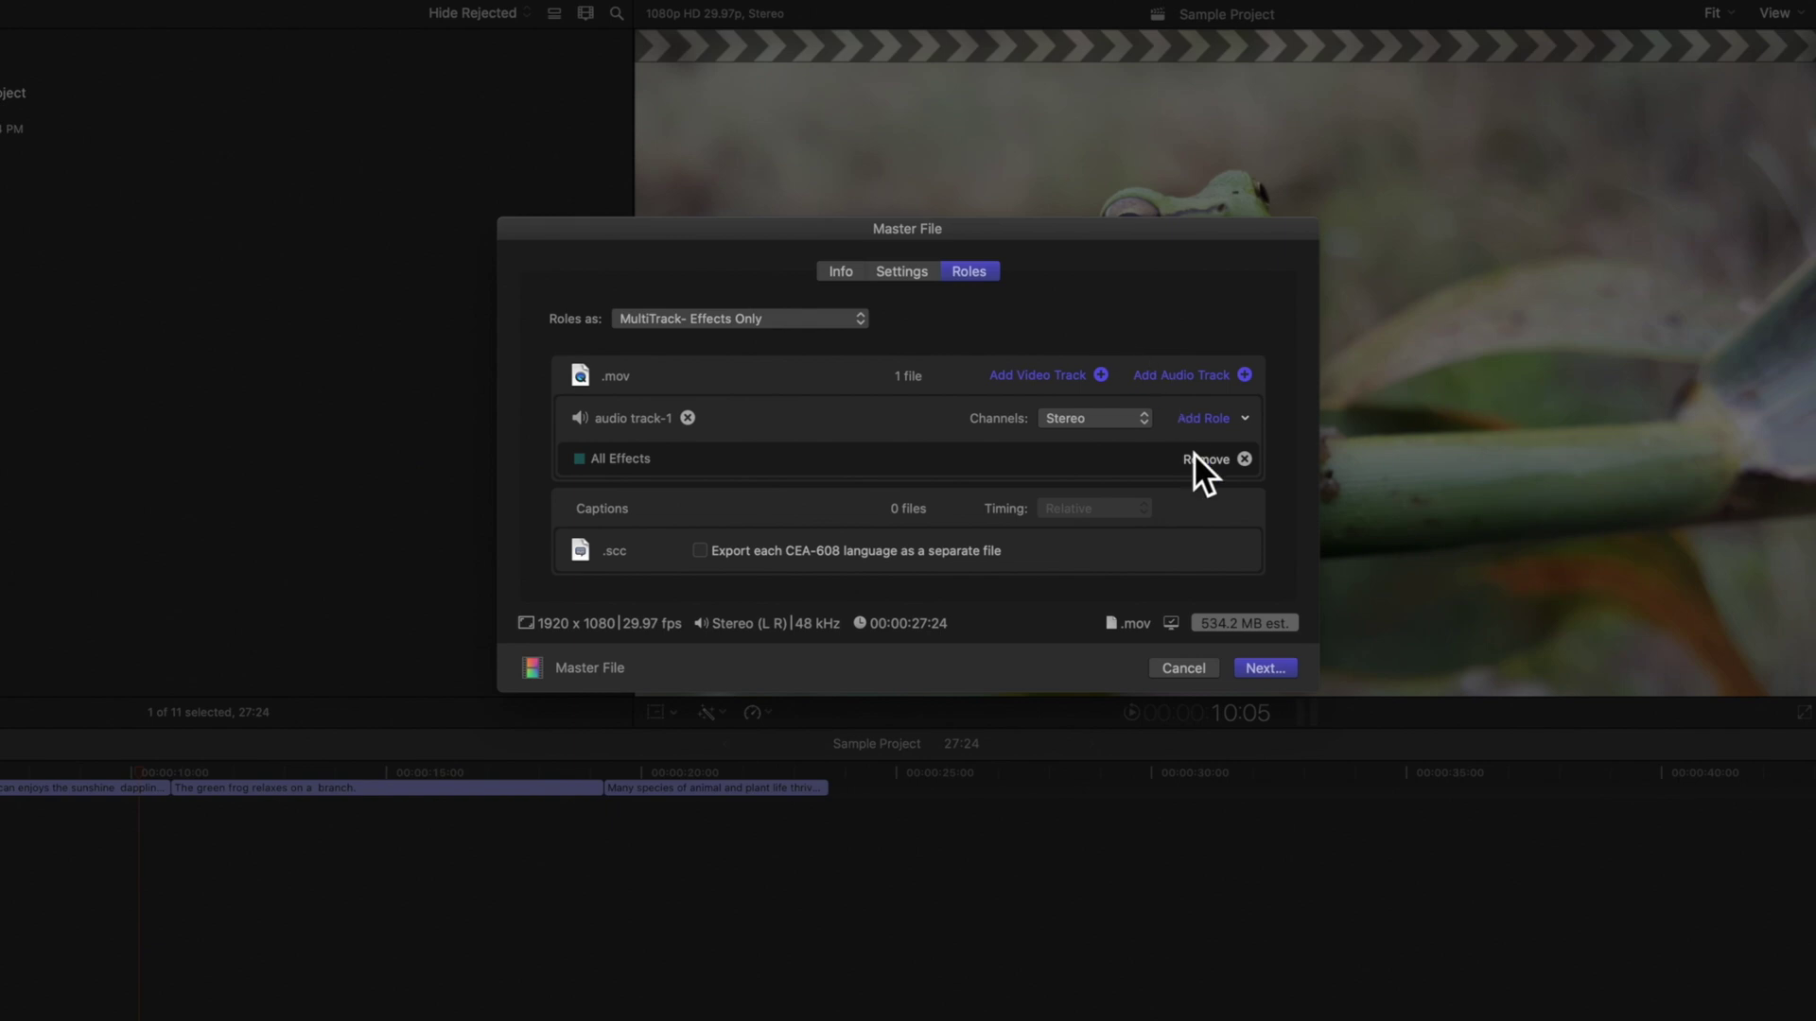
Step: Save the export as 'Sound Effects Sample' in the home folder
click(1251, 662)
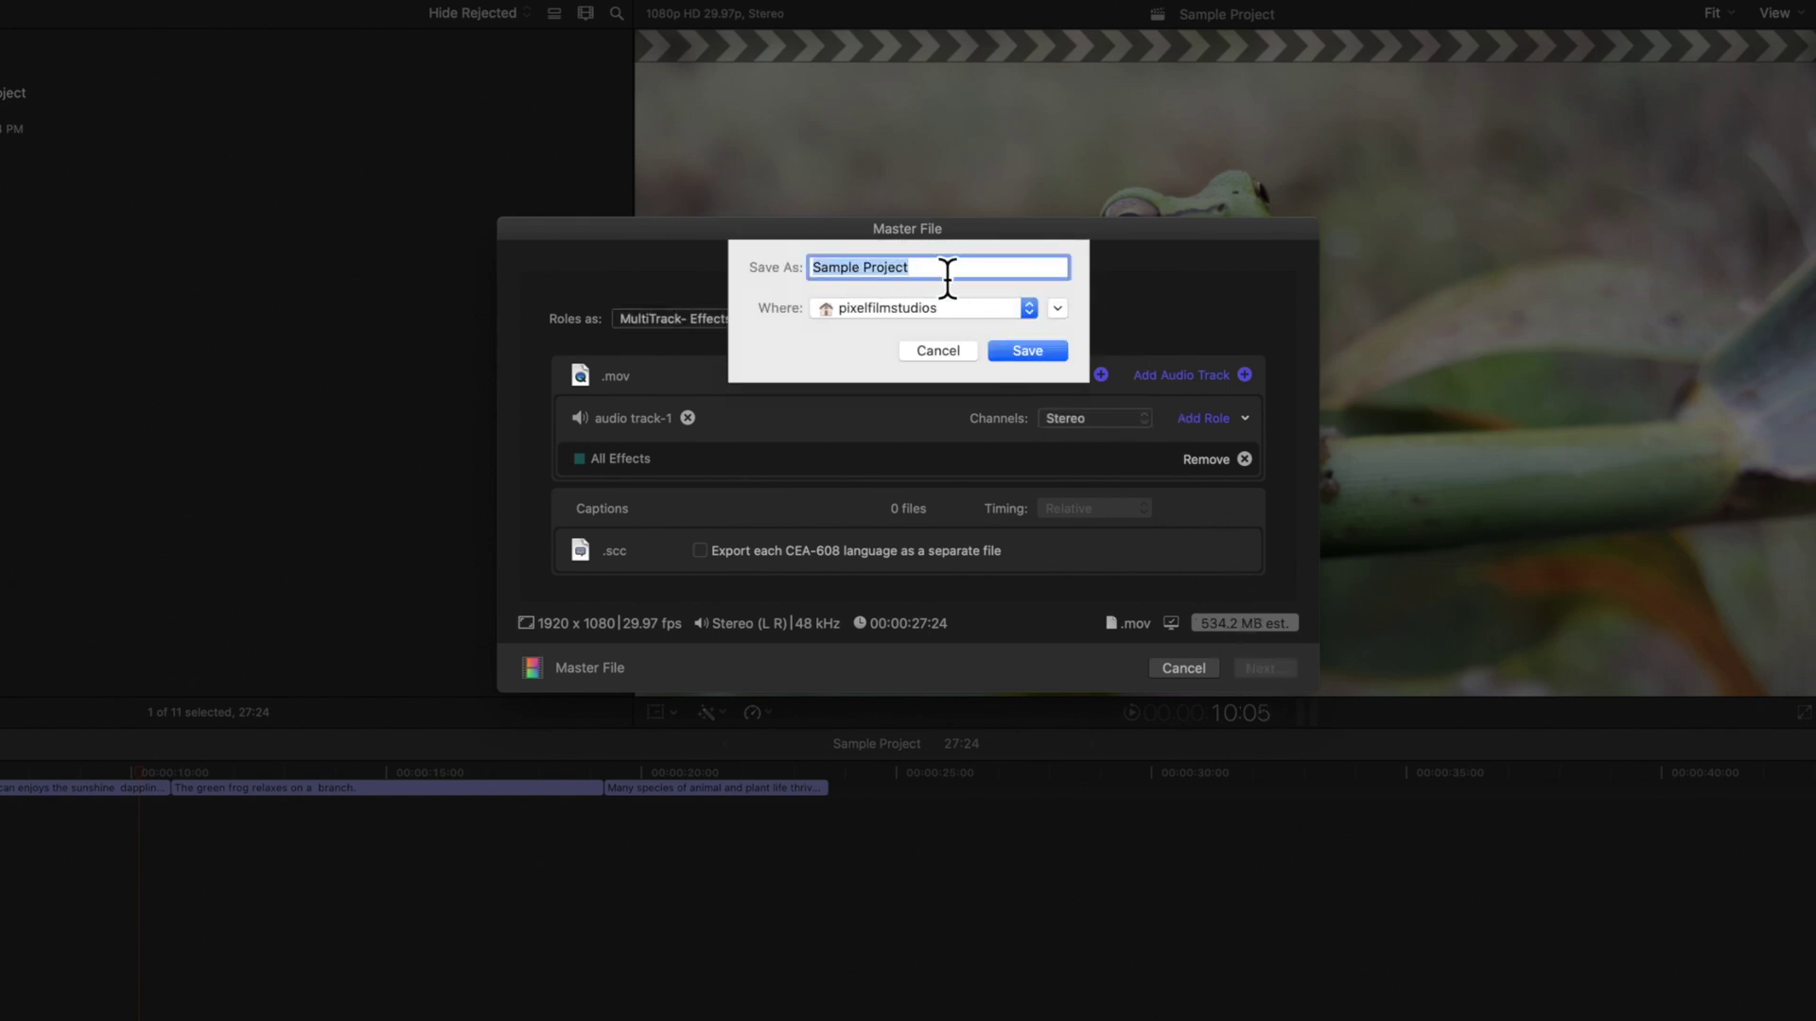
text(Sound Effects Sample)
click(988, 305)
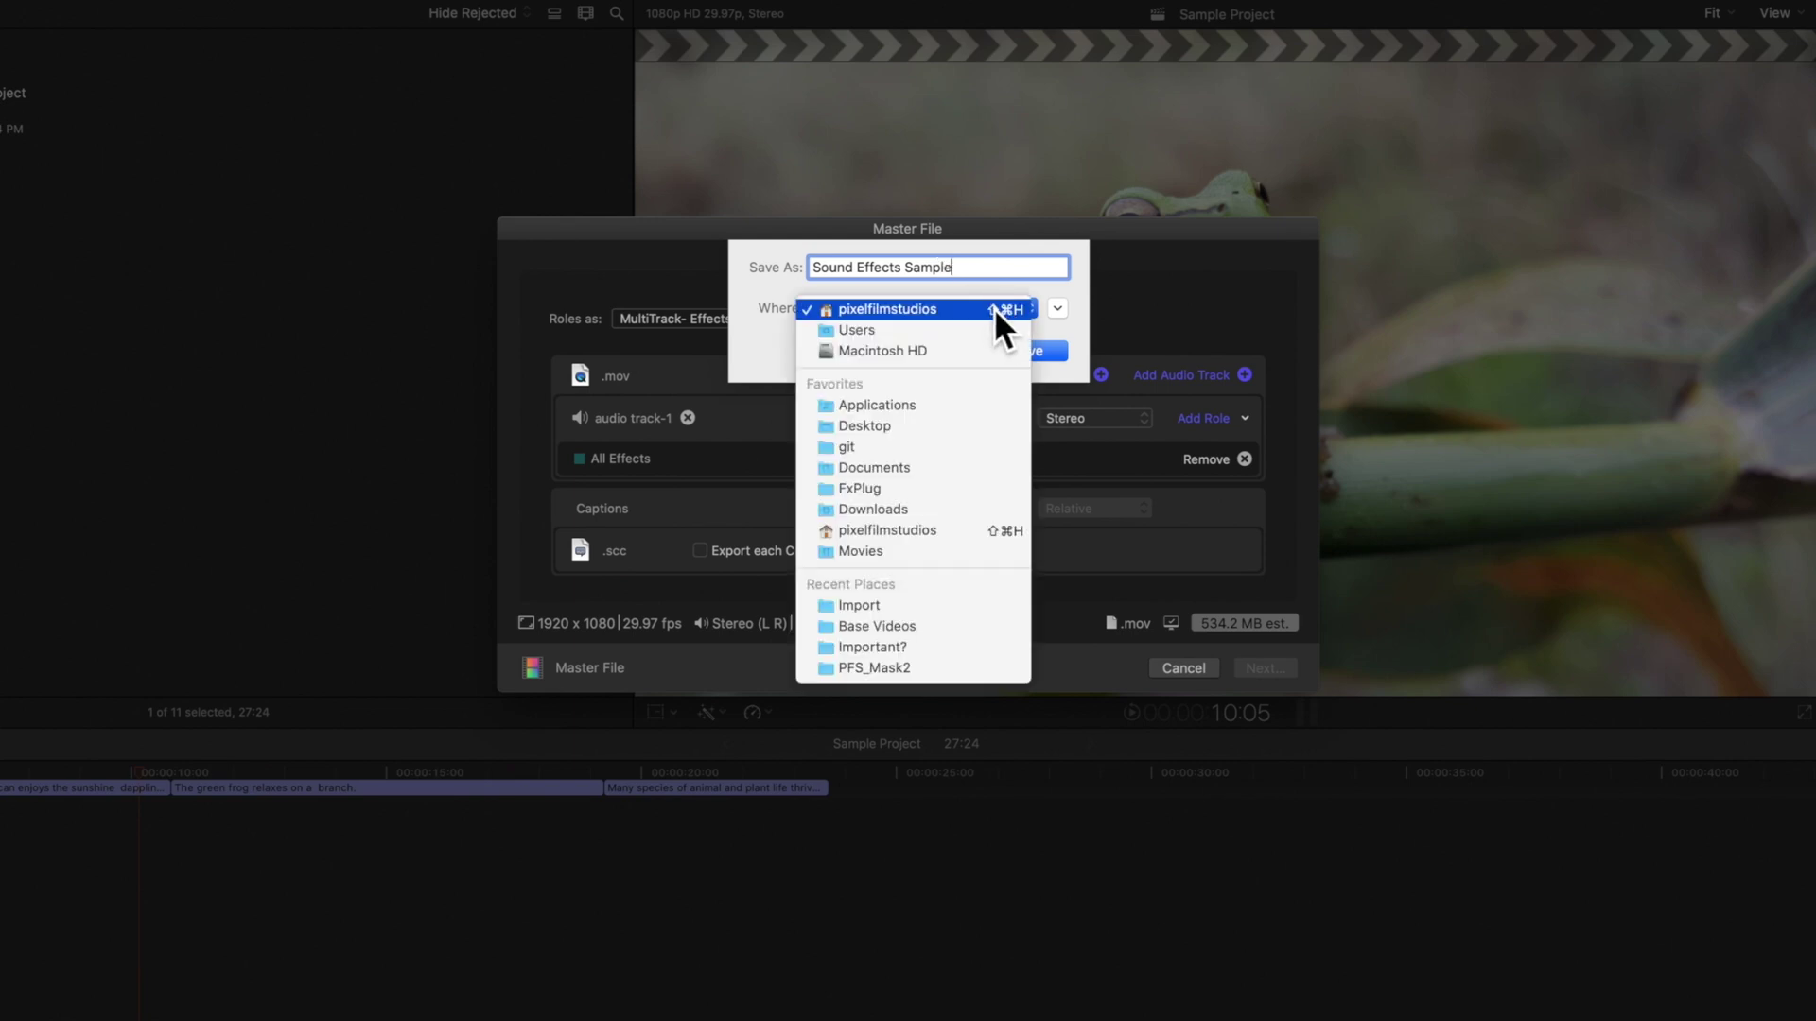
click(993, 308)
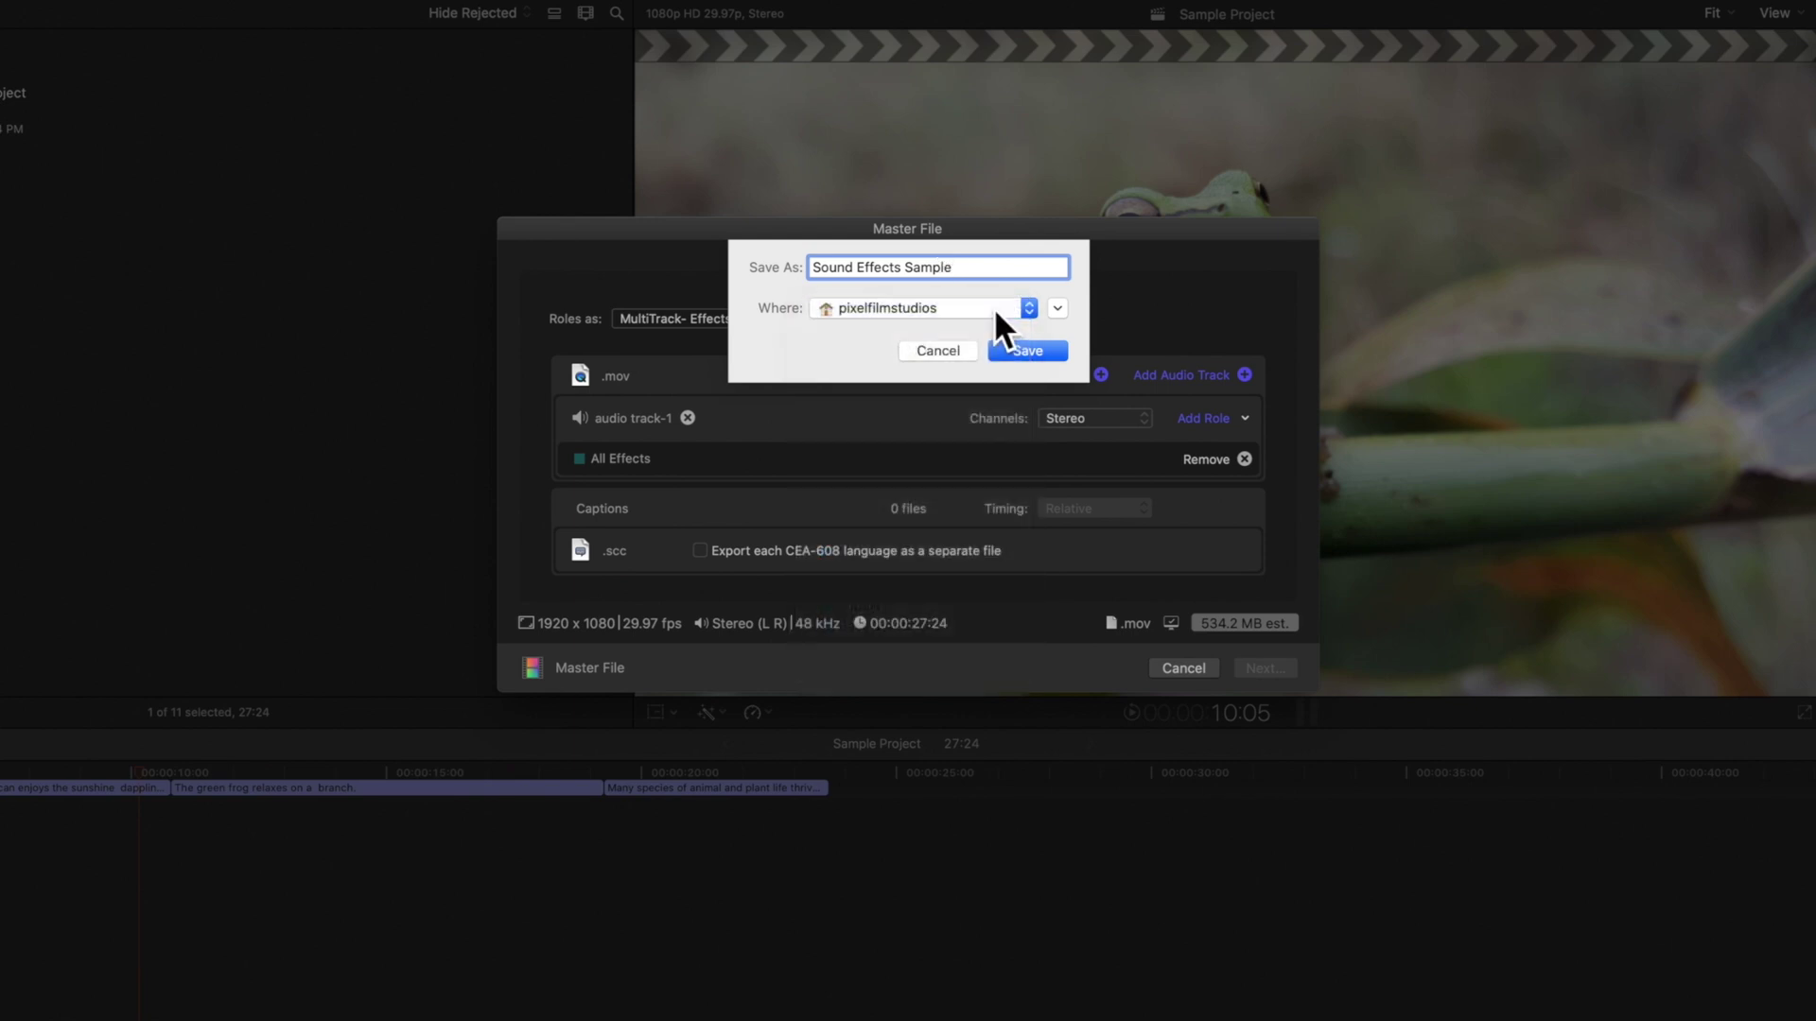
click(1040, 350)
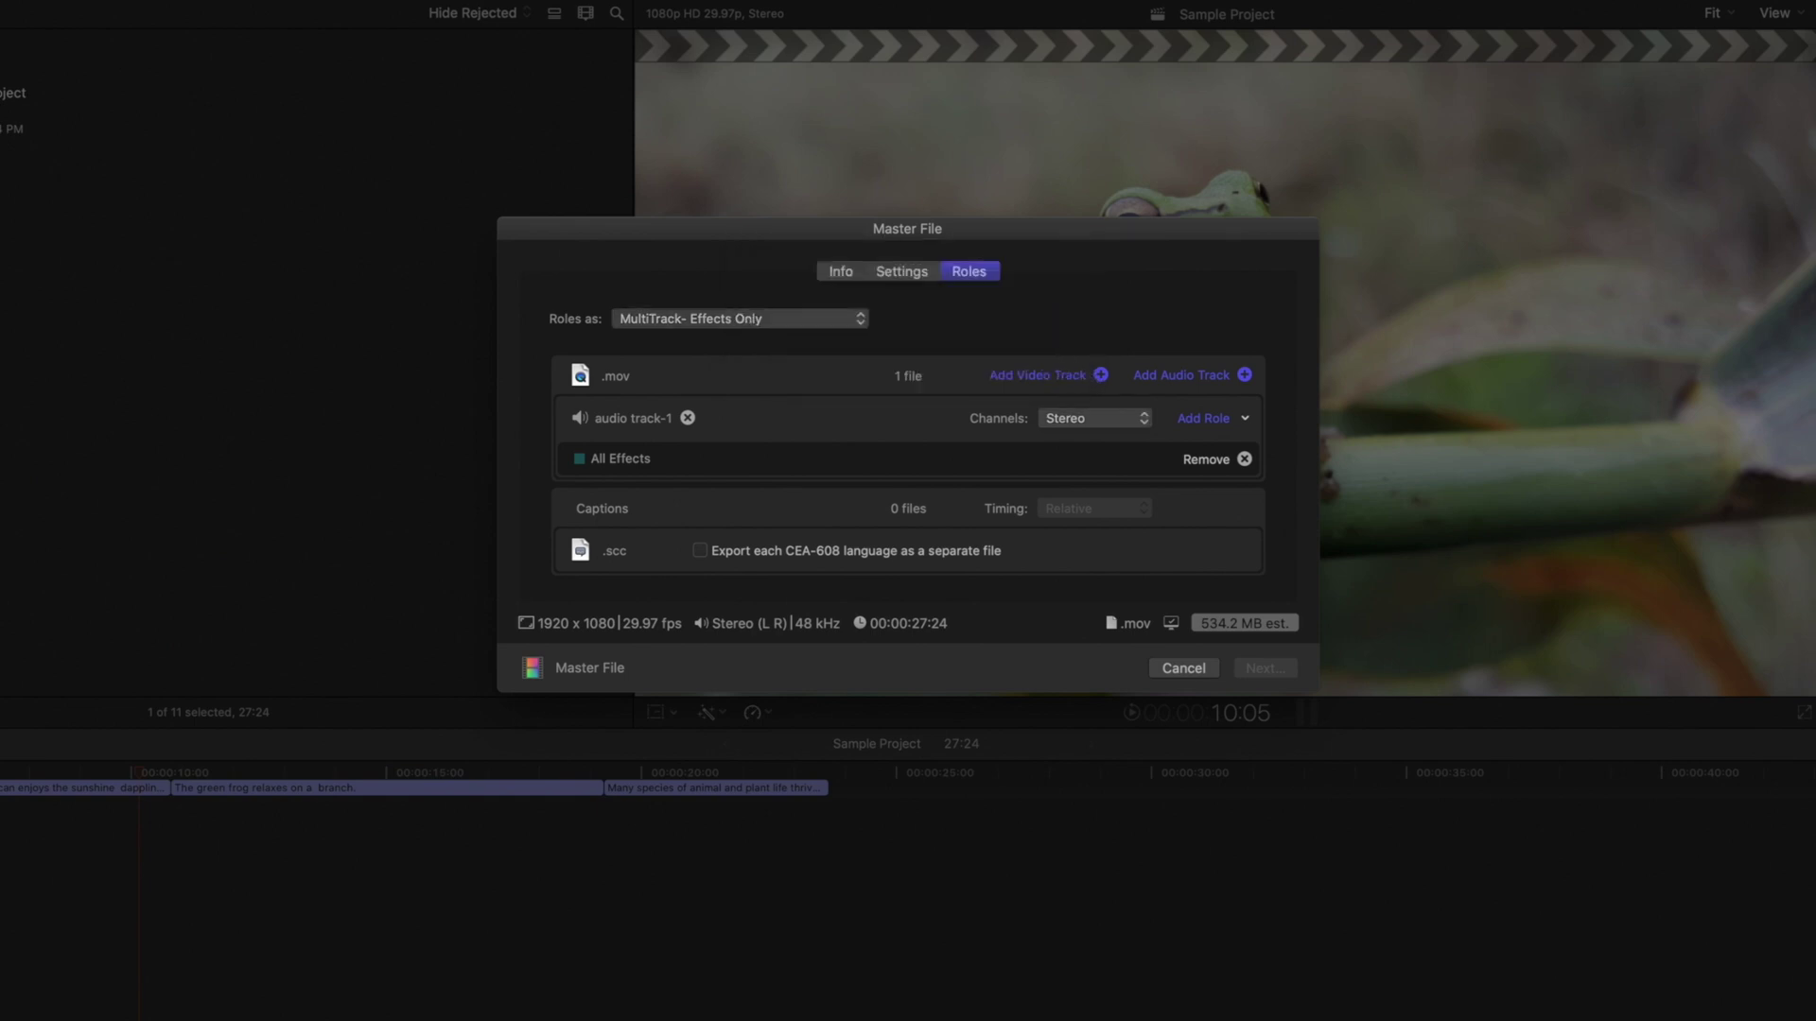